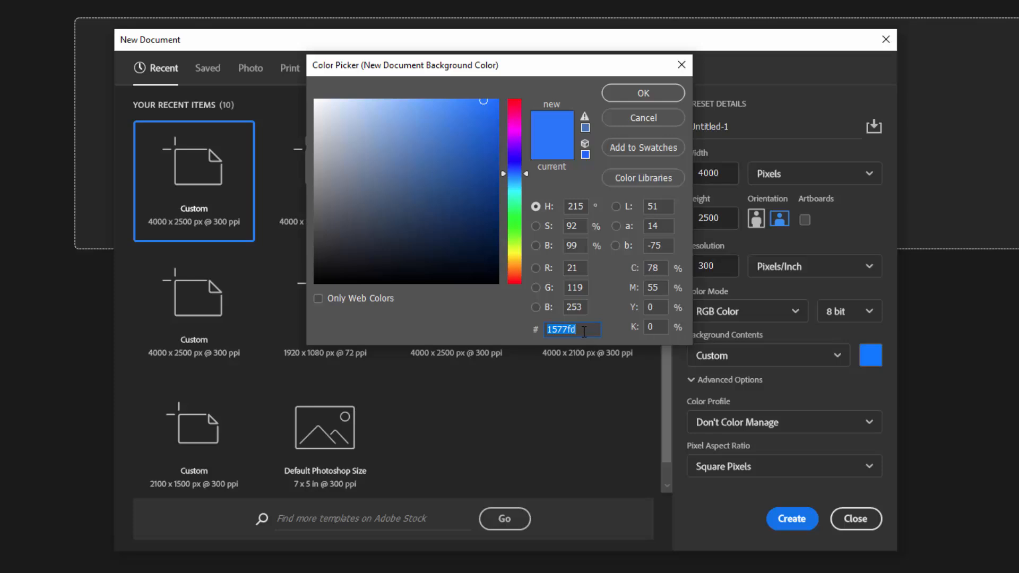
# Step: Create a 4000 x 2500 px RGB document at 300 ppi with the custom background colour 1577fd
pyautogui.click(641, 95)
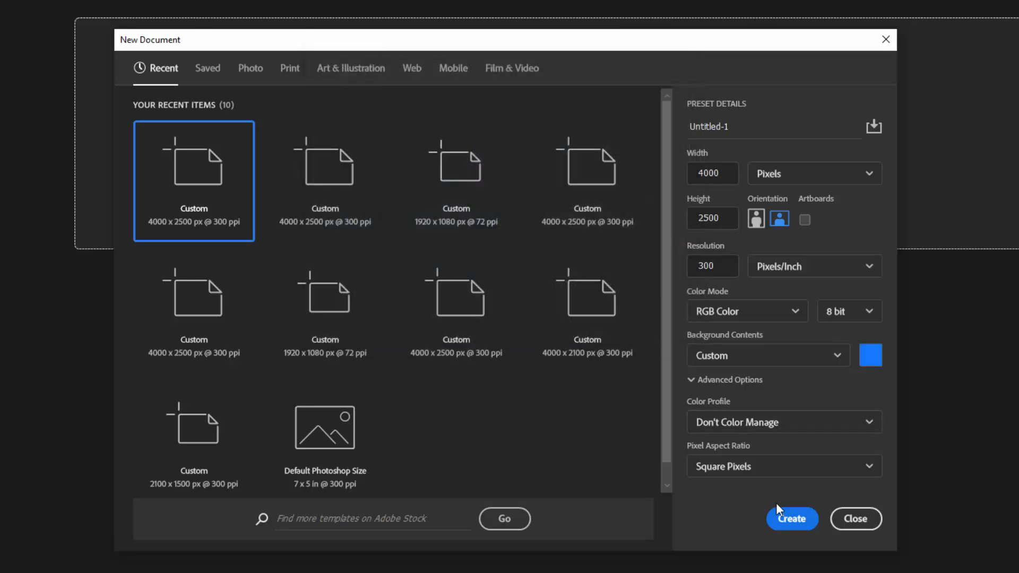
pyautogui.click(780, 522)
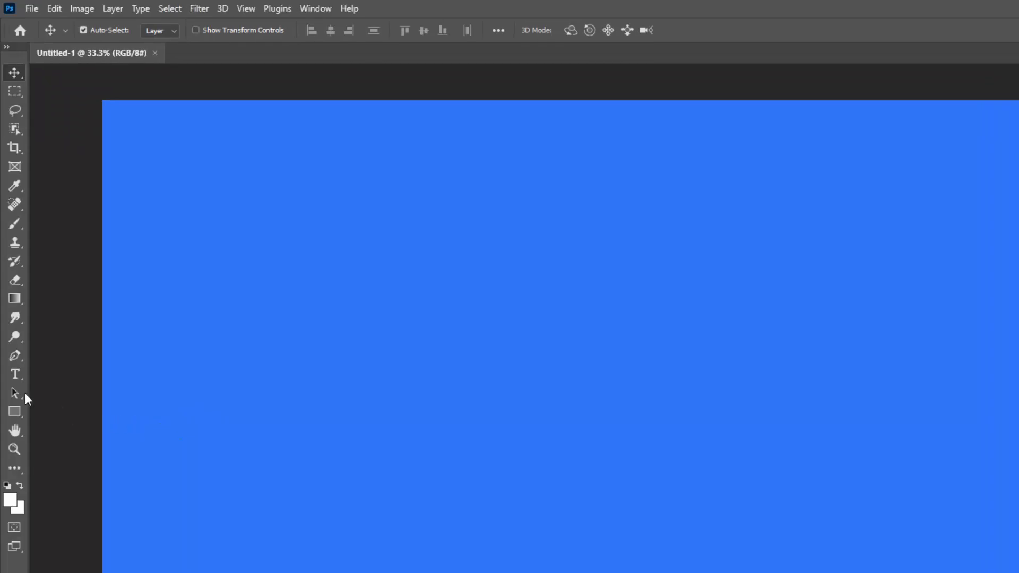
# Step: Add a horizontal text layer reading "Drop Shadow" on the blue canvas, replacing the placeholder text
pyautogui.click(15, 374)
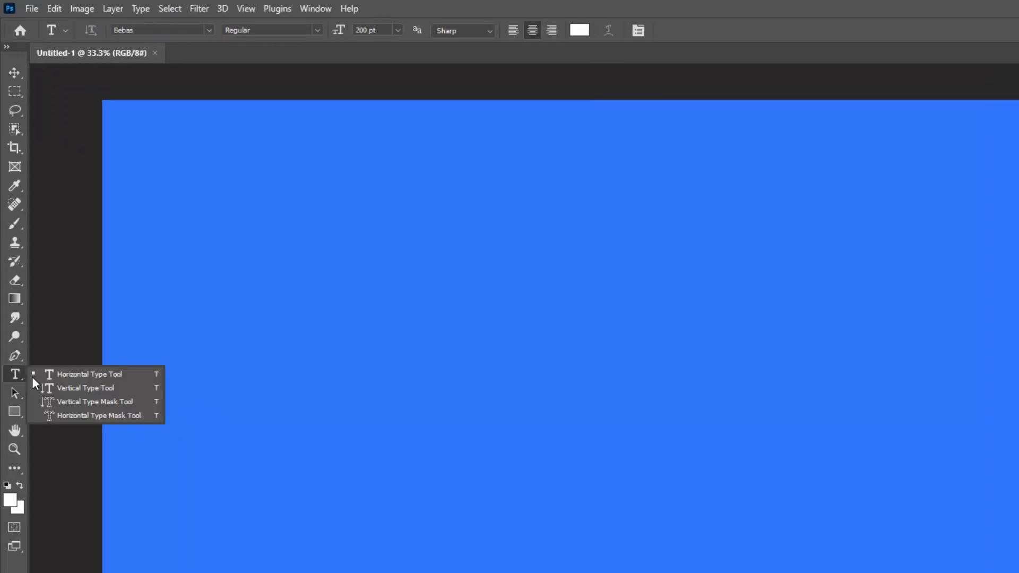
pyautogui.click(503, 424)
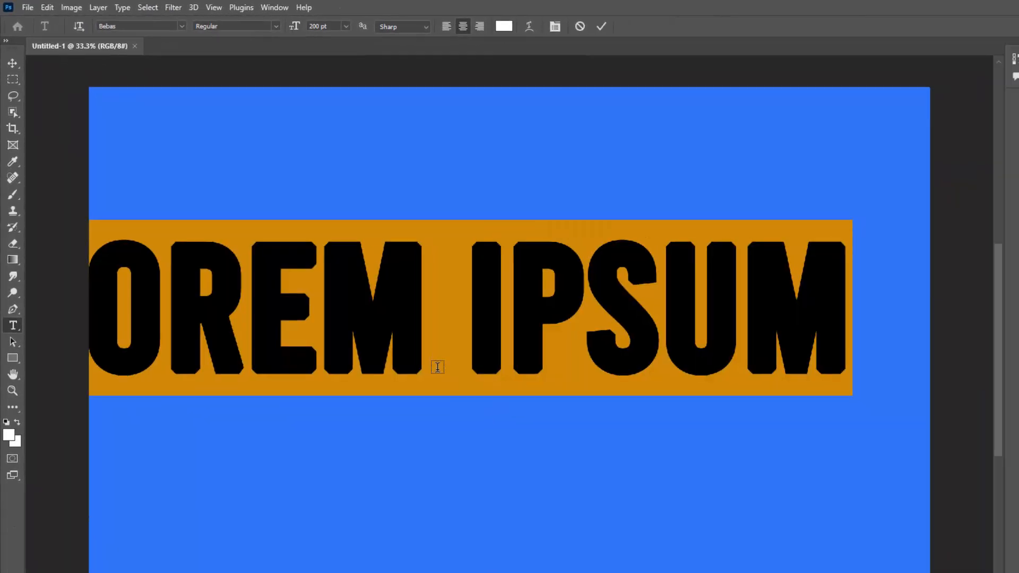
pyautogui.press('BackSpace')
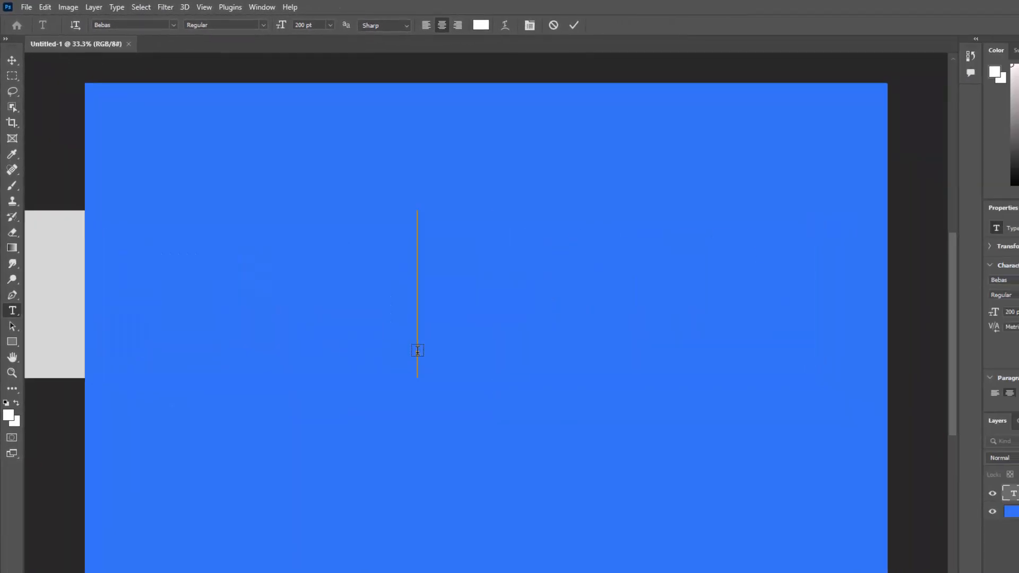
pyautogui.write('DR')
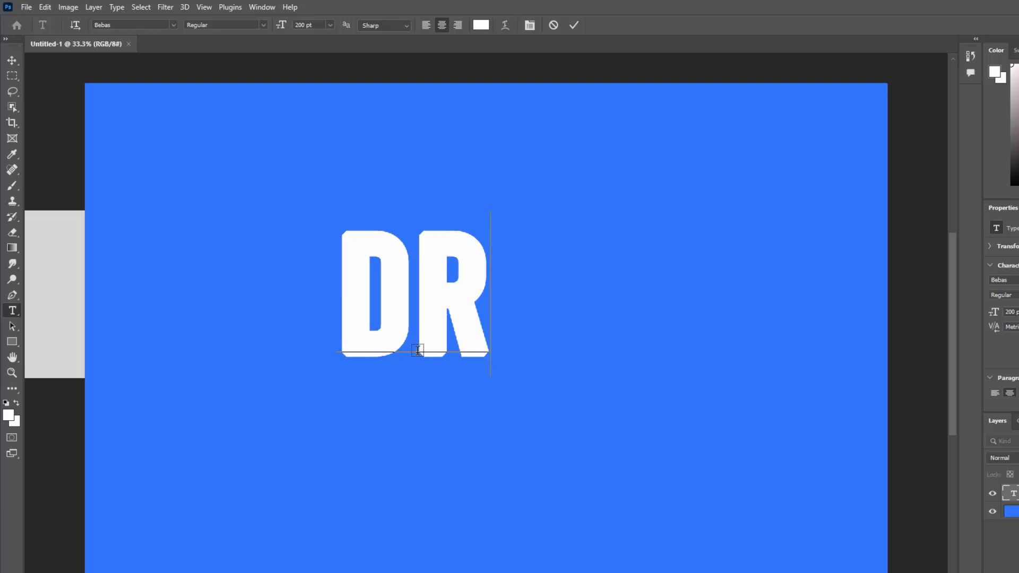
pyautogui.write('OP')
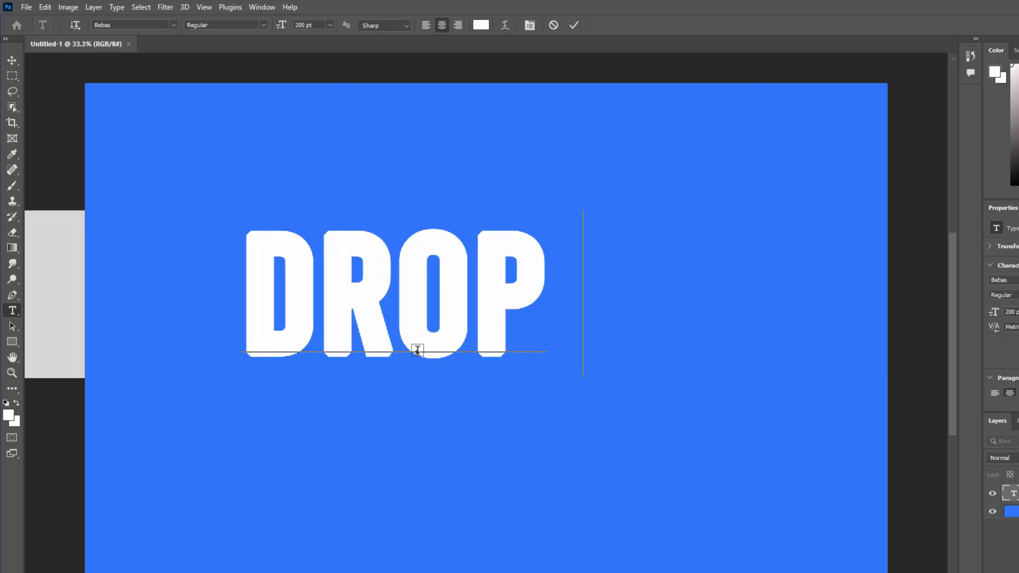
pyautogui.write(' S')
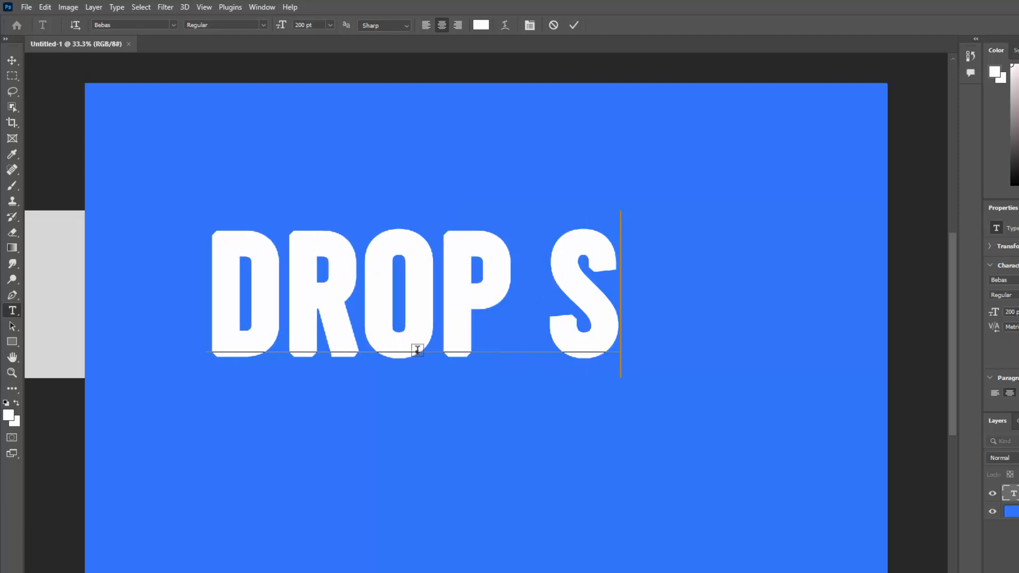
pyautogui.write('HADOW')
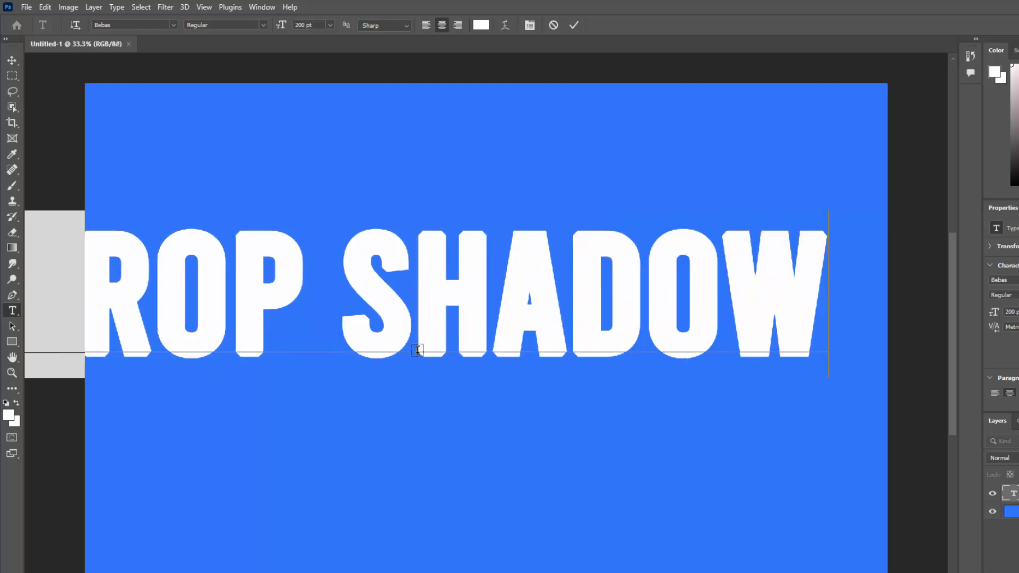
# Step: Set the font size of the whole "Drop Shadow" text to 130 pt
pyautogui.doubleClick(439, 343)
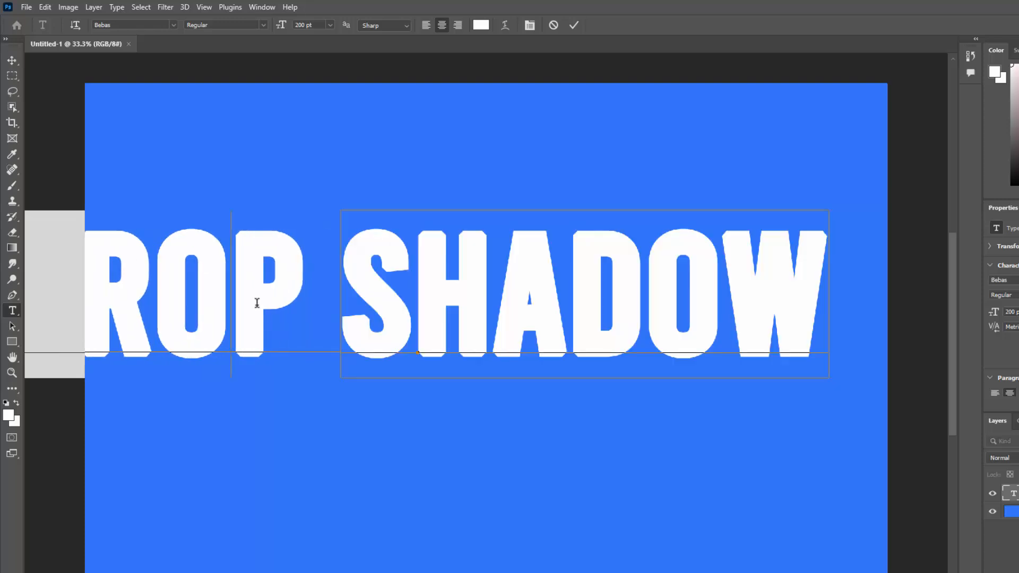
pyautogui.tripleClick(257, 303)
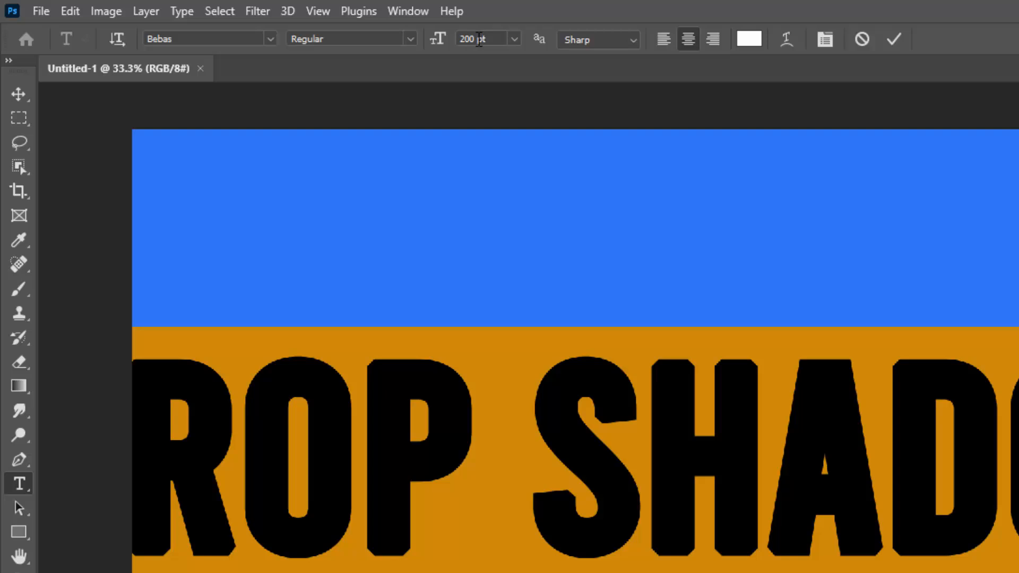
pyautogui.click(289, 25)
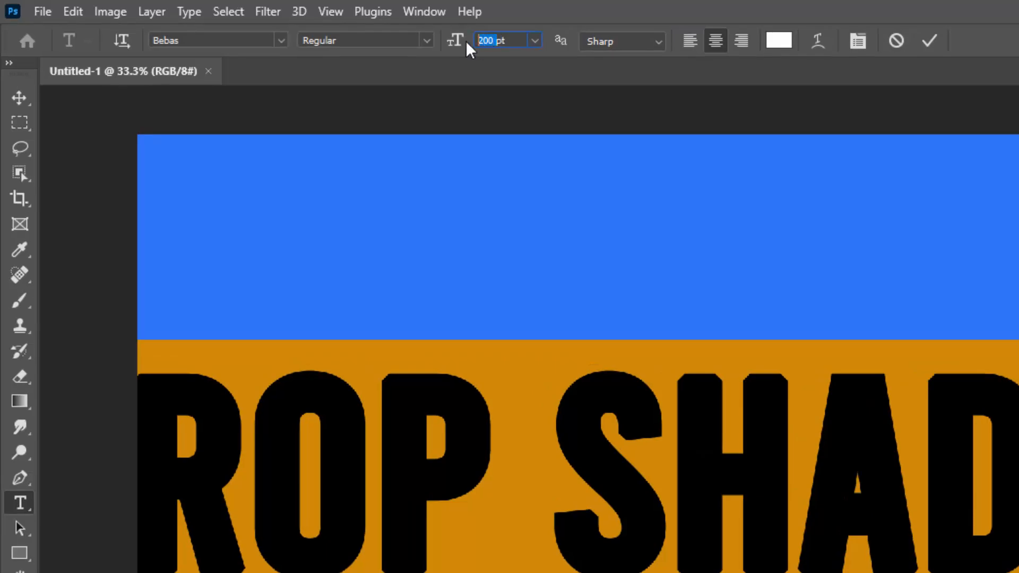
pyautogui.write('150')
pyautogui.press('BackSpace')
pyautogui.press('BackSpace')
pyautogui.write('30')
pyautogui.press('Return')
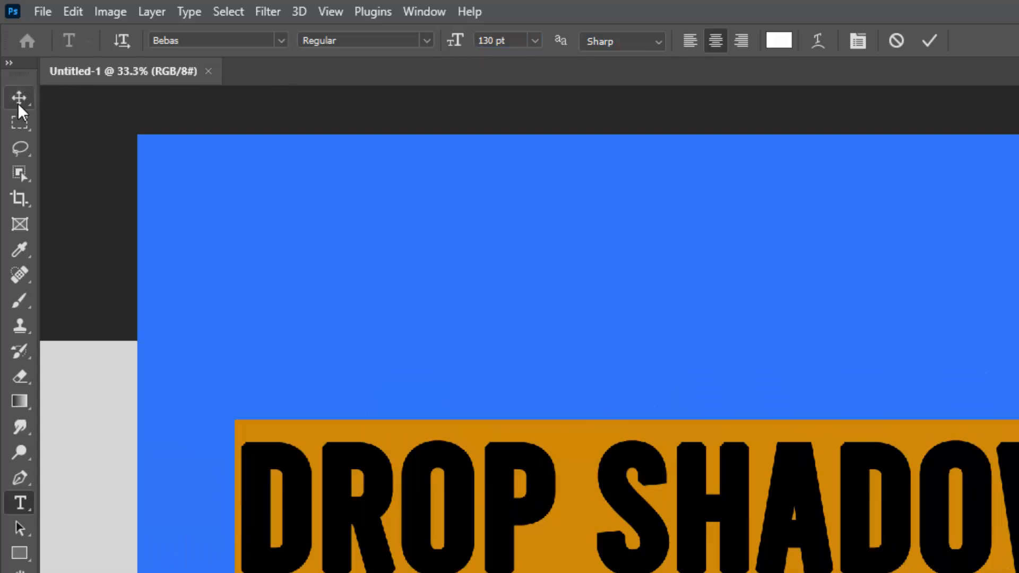
# Step: Move the "Drop Shadow" text to the middle of the canvas
pyautogui.click(20, 102)
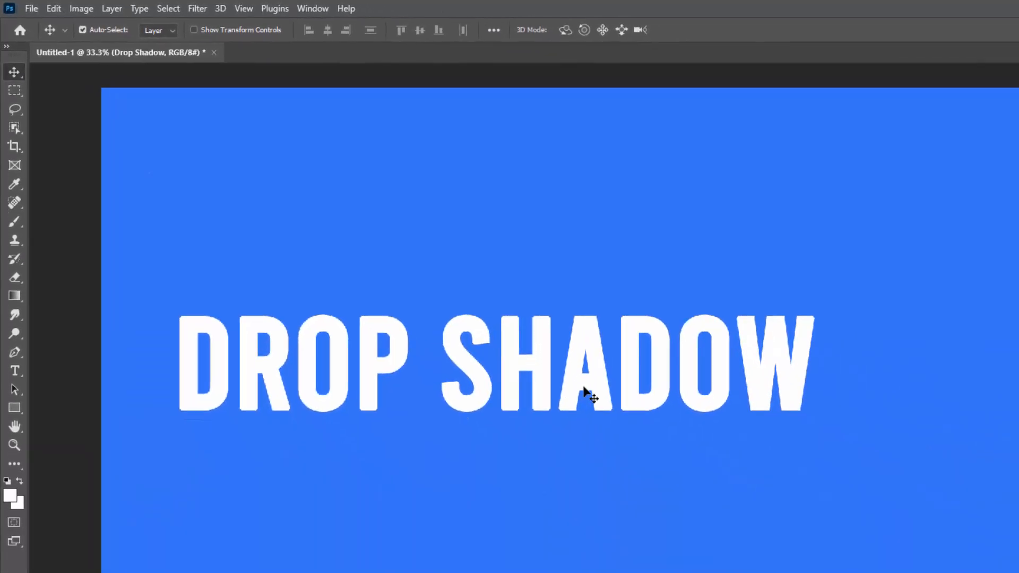
pyautogui.moveTo(601, 406); pyautogui.dragTo(669, 429)
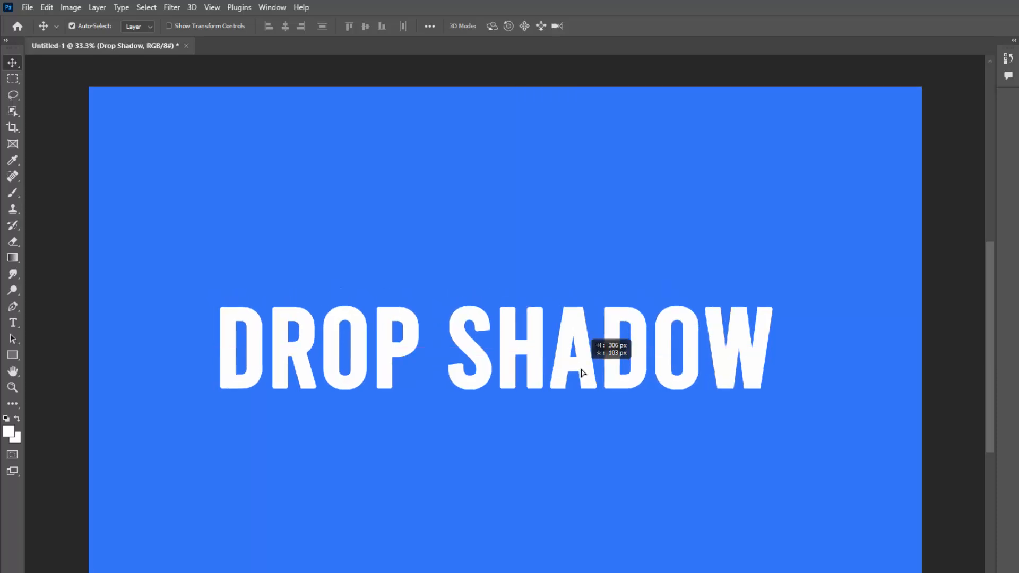
pyautogui.moveTo(582, 372); pyautogui.dragTo(576, 361)
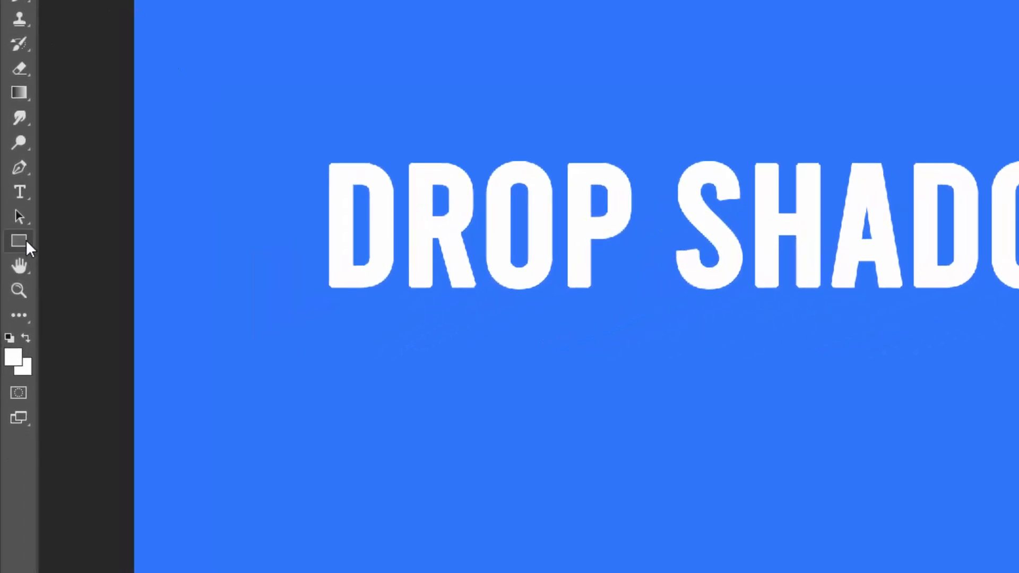
# Step: Draw a white rounded rectangle of about 2899 x 695 px around the text and place the text layer above it
pyautogui.rightClick(13, 355)
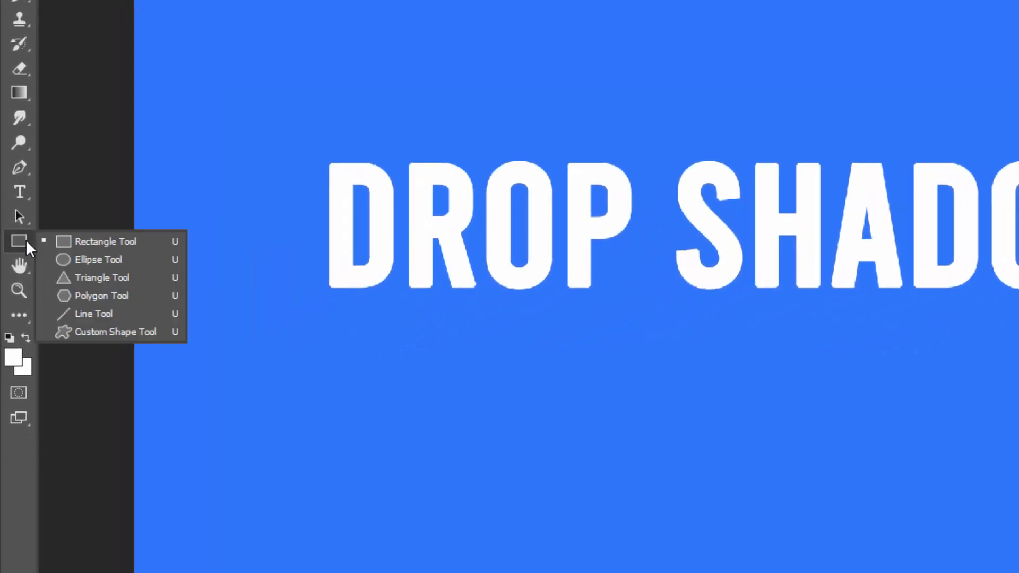
pyautogui.click(88, 242)
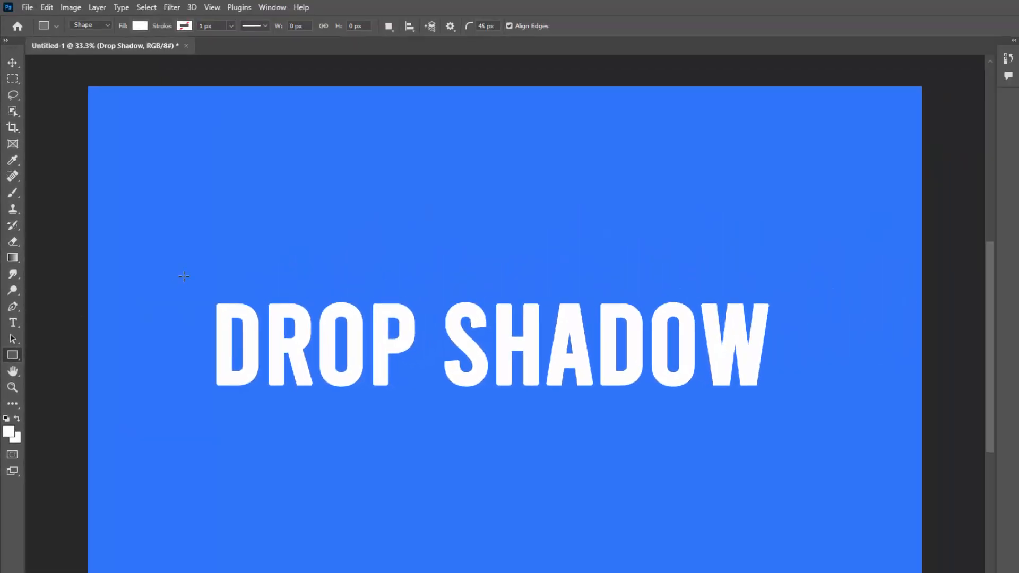
pyautogui.moveTo(184, 276); pyautogui.dragTo(788, 419)
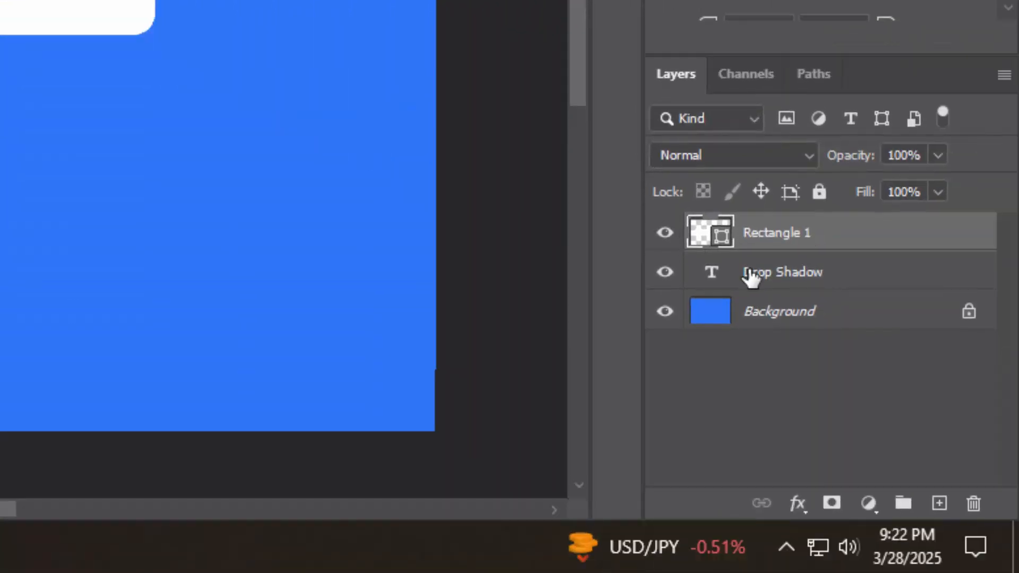
pyautogui.moveTo(750, 276); pyautogui.dragTo(746, 209)
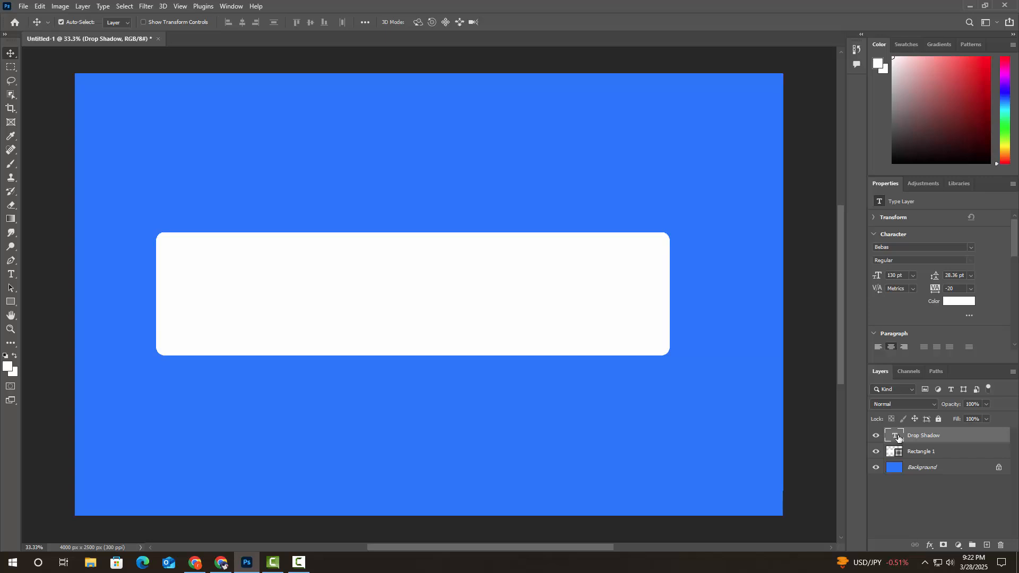
# Step: Set the colour of the "Drop Shadow" text to yellow ffdd1f and commit the text edit
pyautogui.doubleClick(897, 437)
pyautogui.click(425, 22)
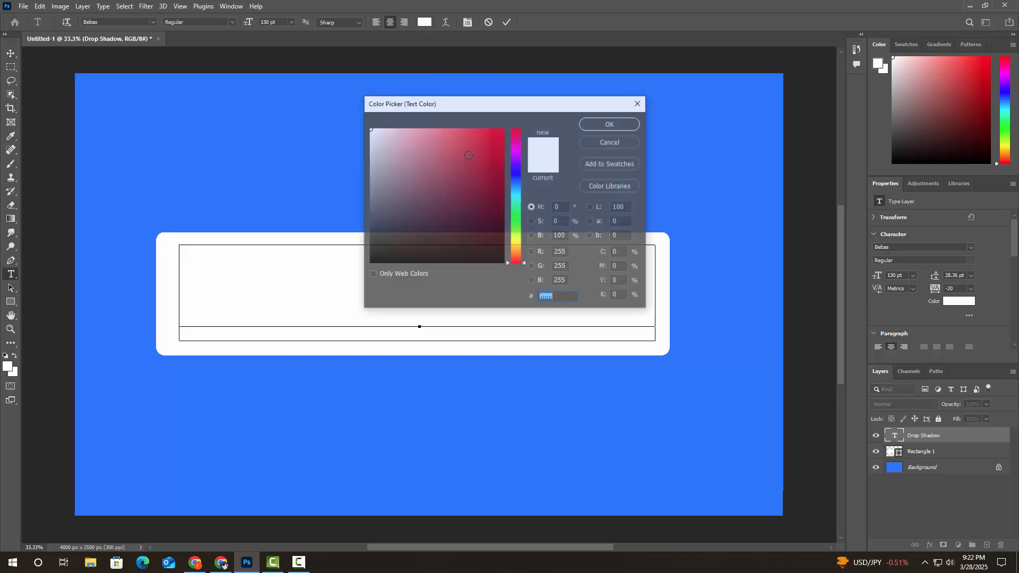
pyautogui.click(512, 244)
pyautogui.write('fbe238')
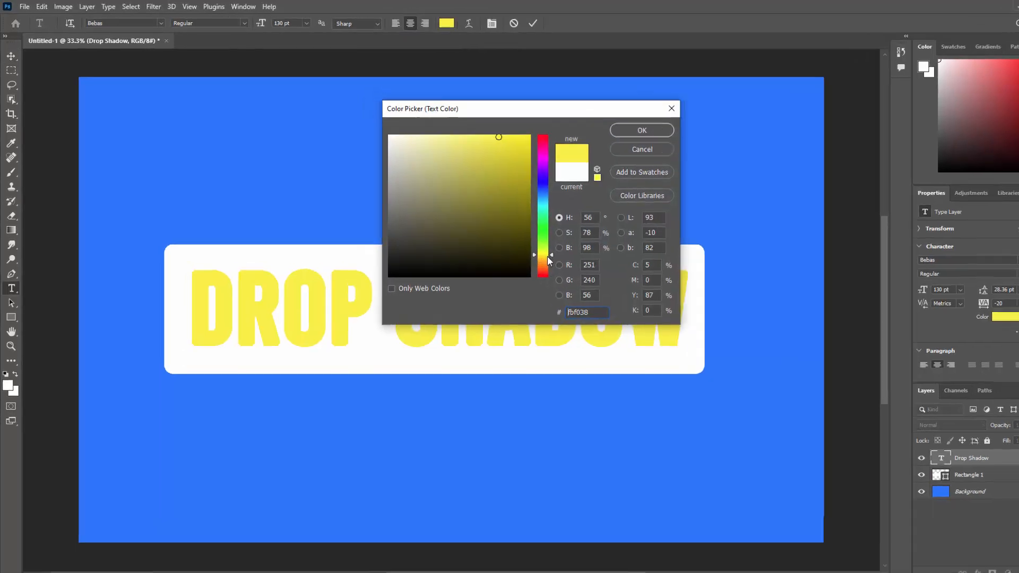
pyautogui.write('fbdd38')
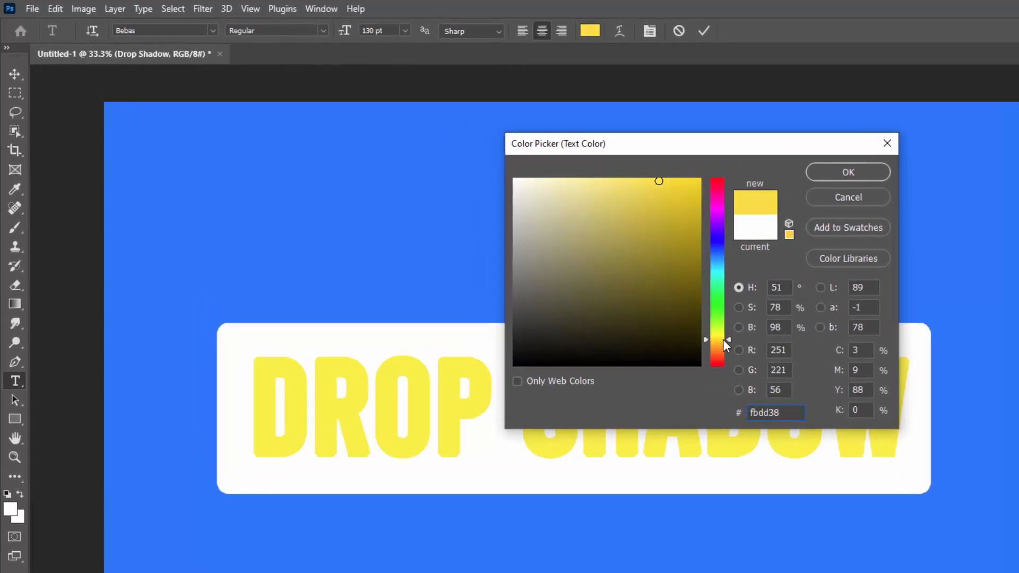
pyautogui.moveTo(647, 192); pyautogui.dragTo(678, 178)
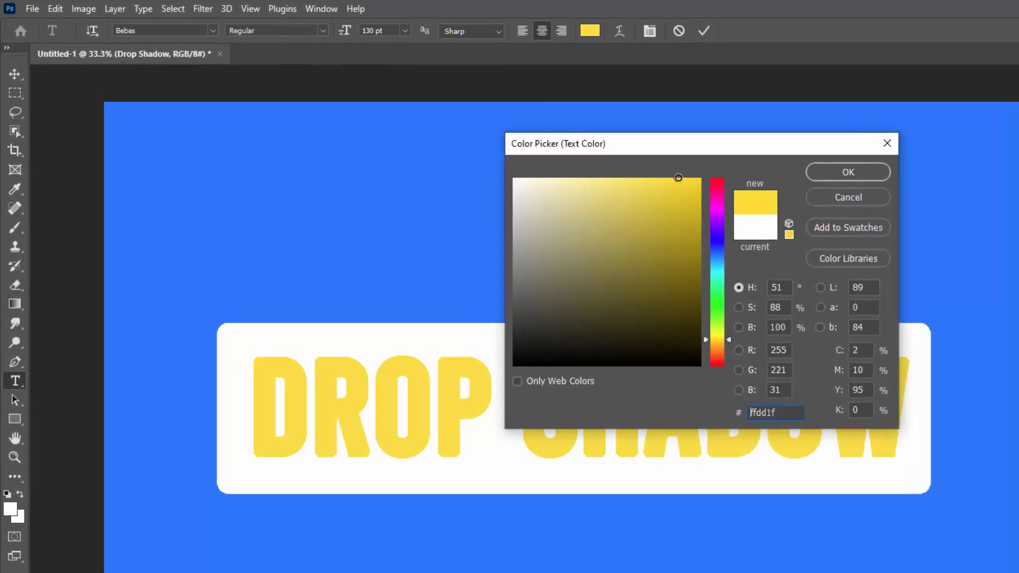
pyautogui.click(849, 172)
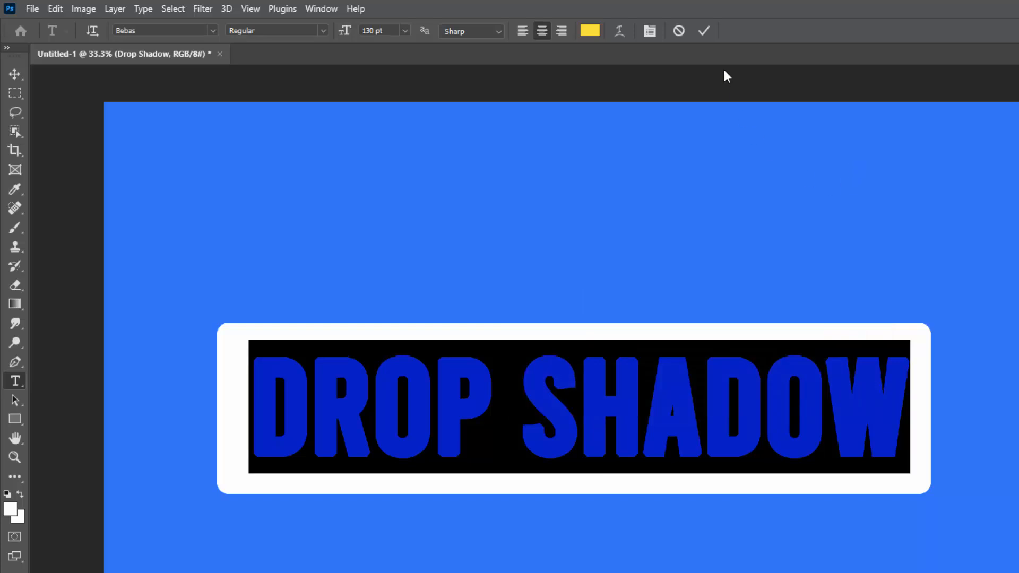
pyautogui.click(705, 30)
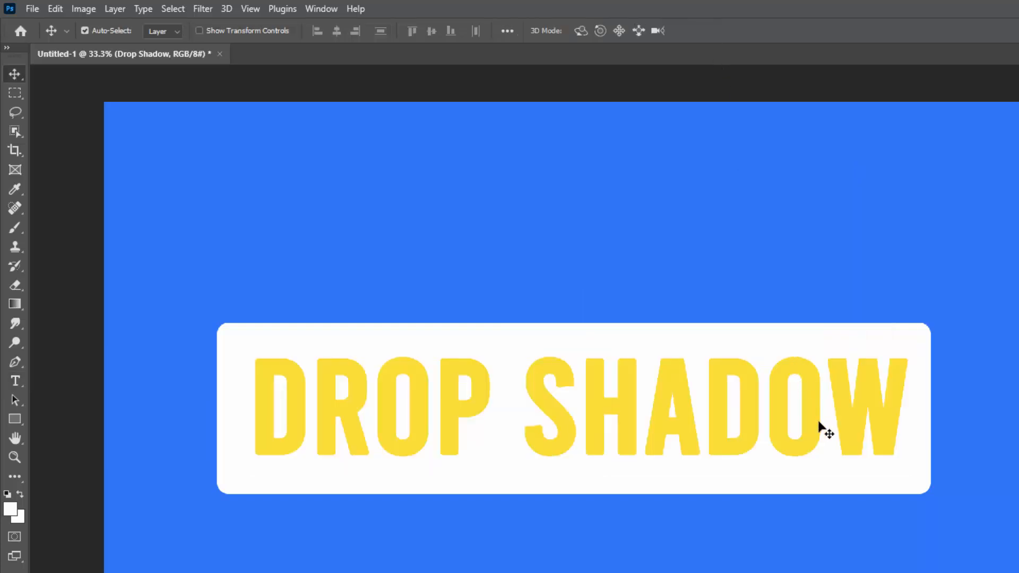
# Step: Nudge the white rectangle to centre it behind the text and convert the text layer to a smart object
pyautogui.moveTo(757, 478)
pyautogui.mouseDown()
pyautogui.moveTo(756, 467)
pyautogui.moveTo(760, 478)
pyautogui.mouseUp()
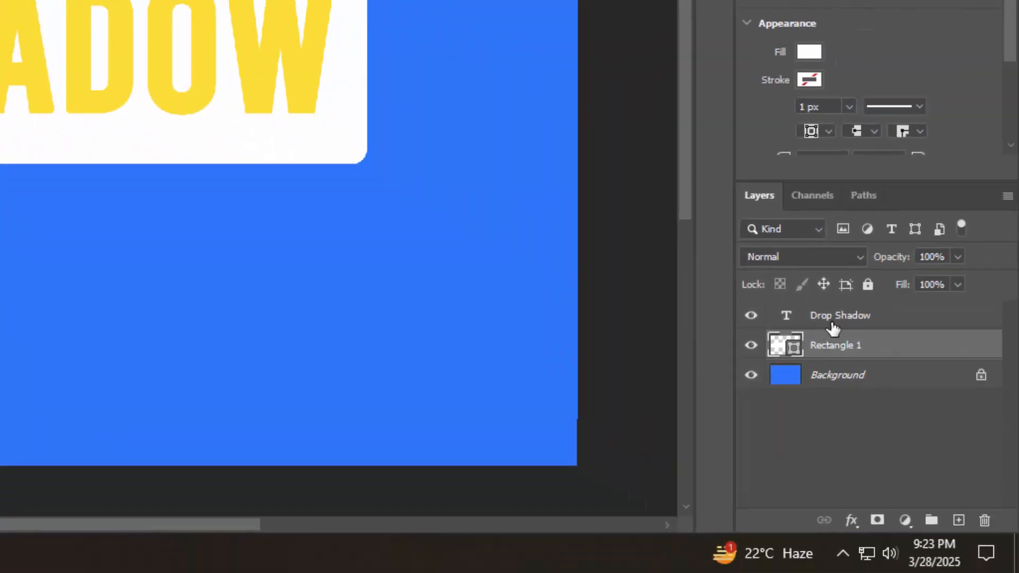
pyautogui.rightClick(834, 321)
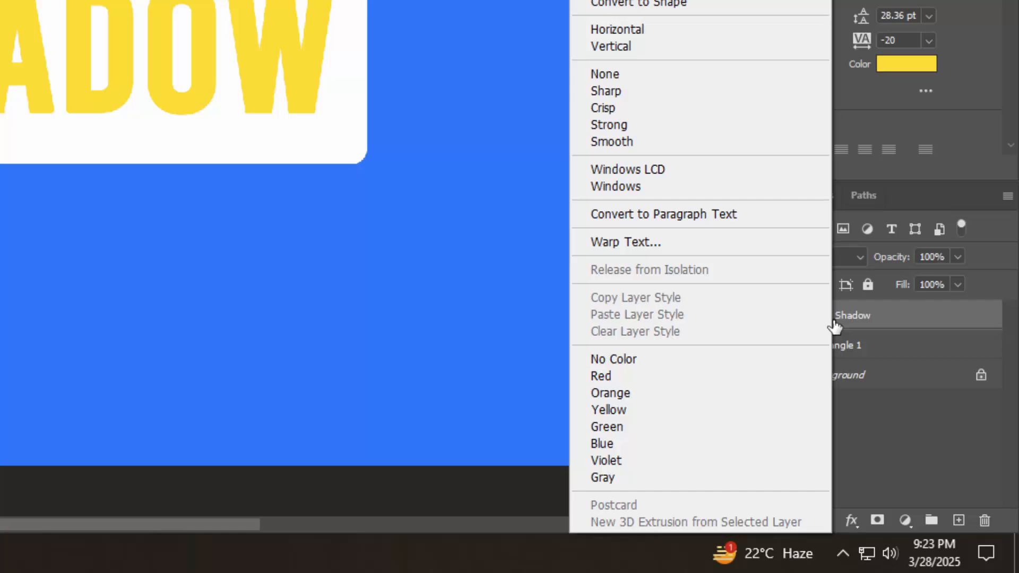
pyautogui.click(678, 95)
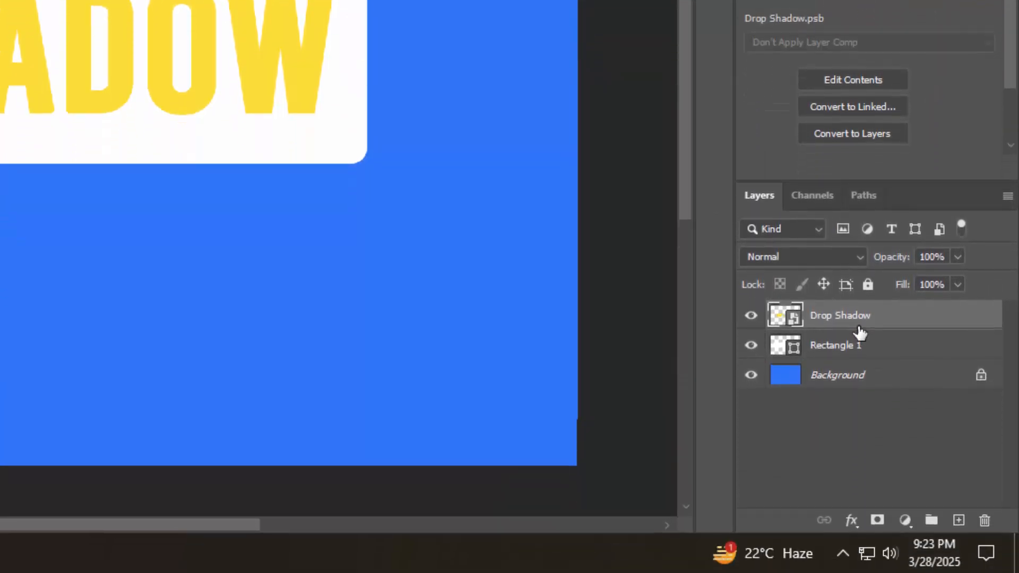
# Step: Enable a Drop Shadow effect in the layer style of the Rectangle 1 layer
pyautogui.click(874, 350)
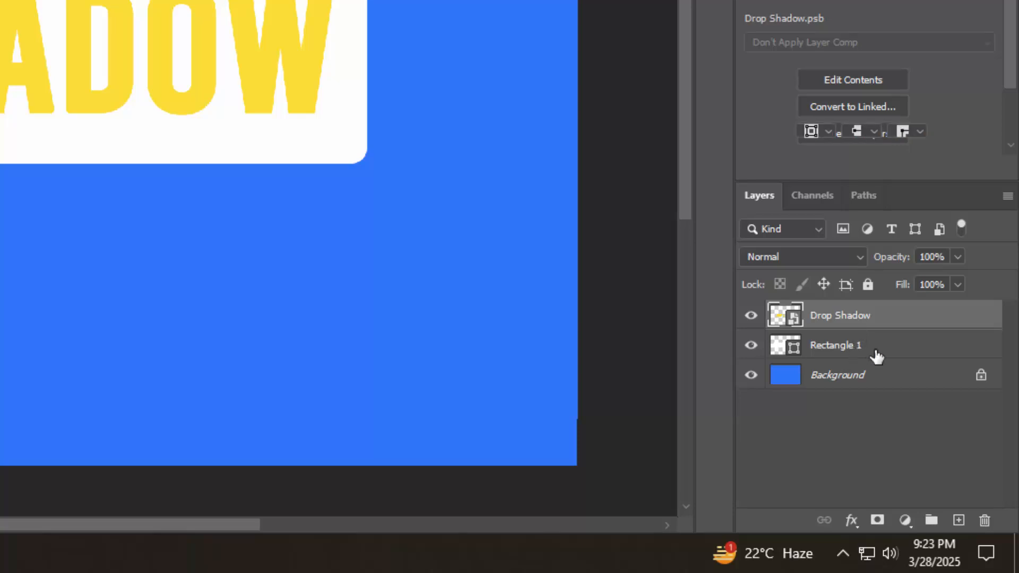
pyautogui.click(851, 521)
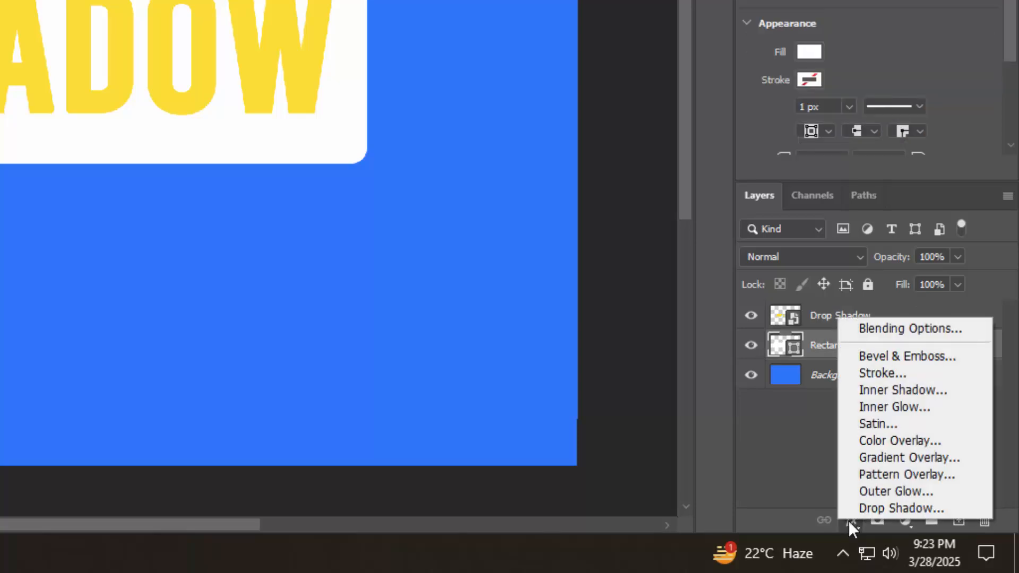
pyautogui.click(877, 329)
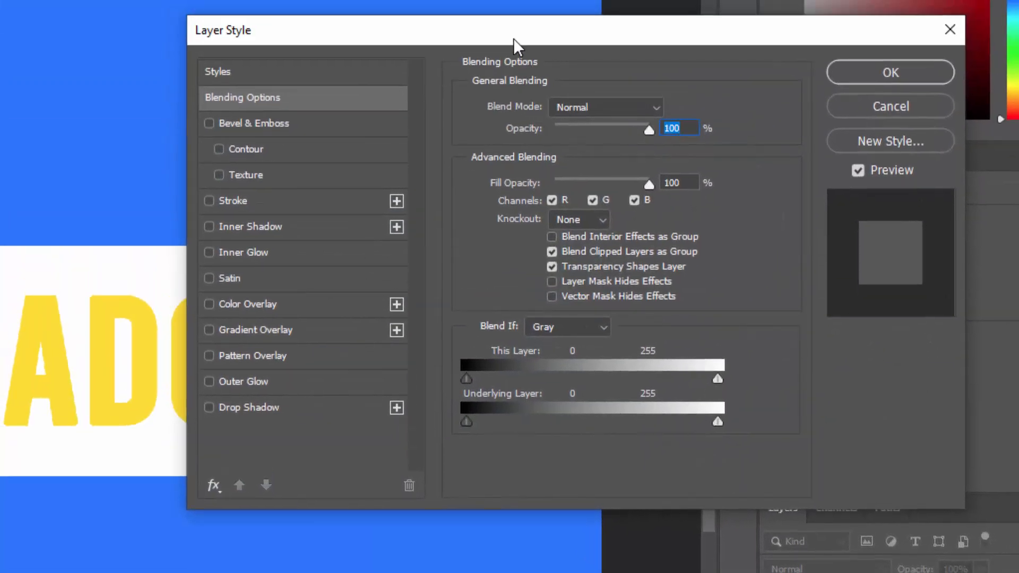
pyautogui.moveTo(514, 38); pyautogui.dragTo(369, 31)
pyautogui.click(555, 175)
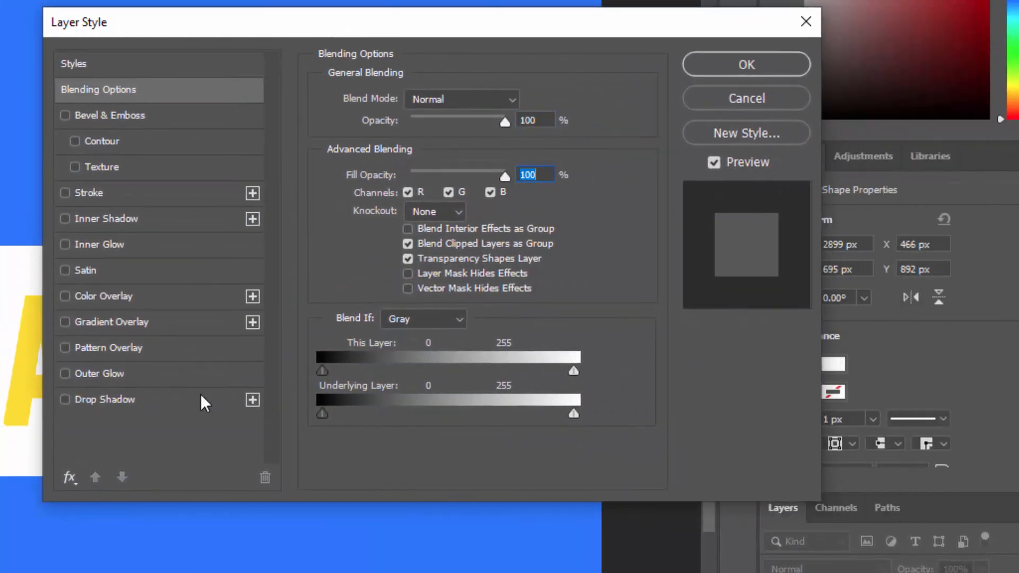
pyautogui.click(187, 400)
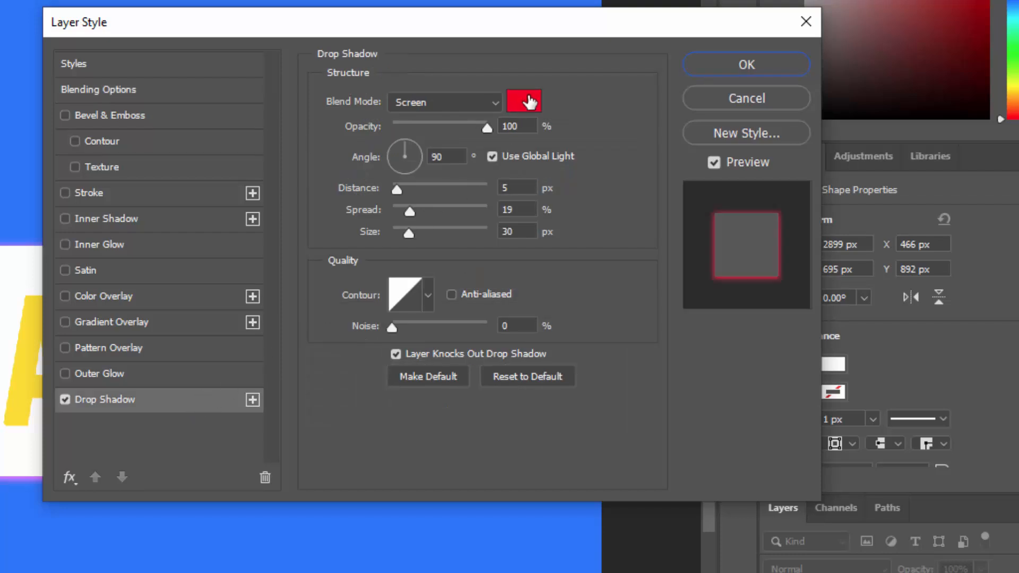
# Step: Set the drop shadow's blend mode to Multiply and its colour to black 000000
pyautogui.click(475, 107)
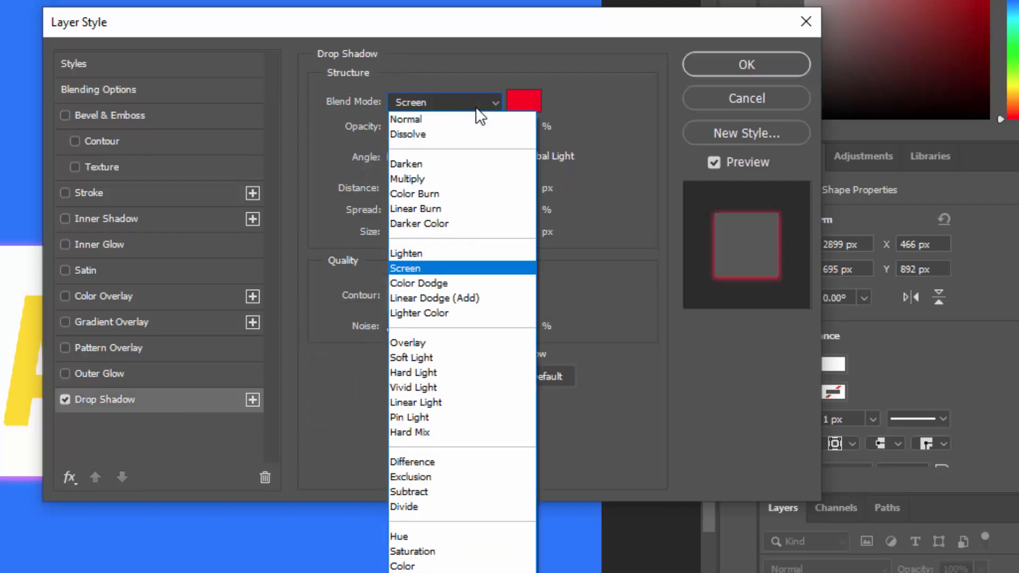
pyautogui.click(432, 177)
pyautogui.click(525, 100)
pyautogui.write('000000')
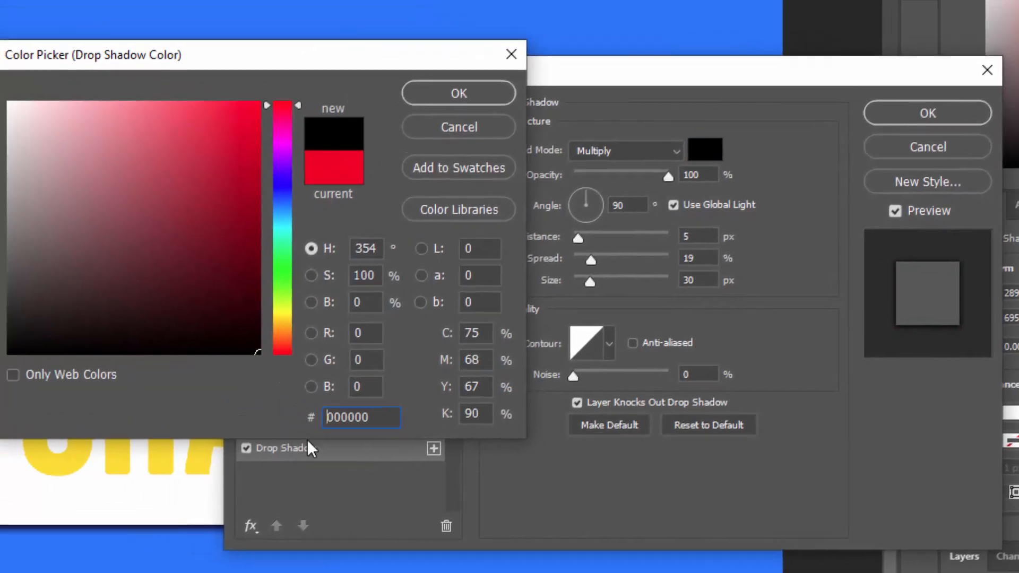
pyautogui.click(405, 68)
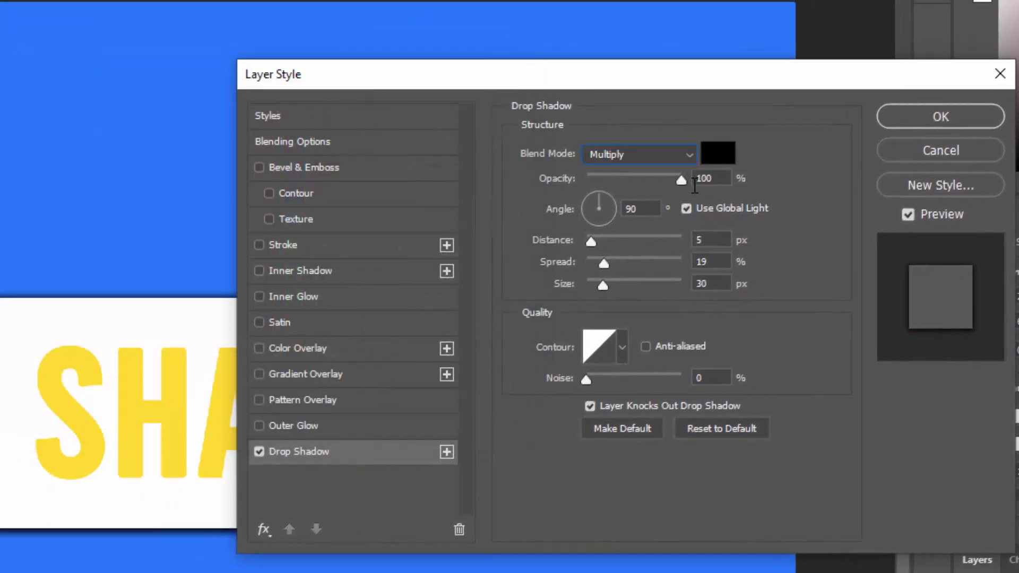
# Step: Set the shadow's opacity to 59%, turn off Use Global Light and set the angle to 127°
pyautogui.moveTo(716, 181); pyautogui.dragTo(642, 179)
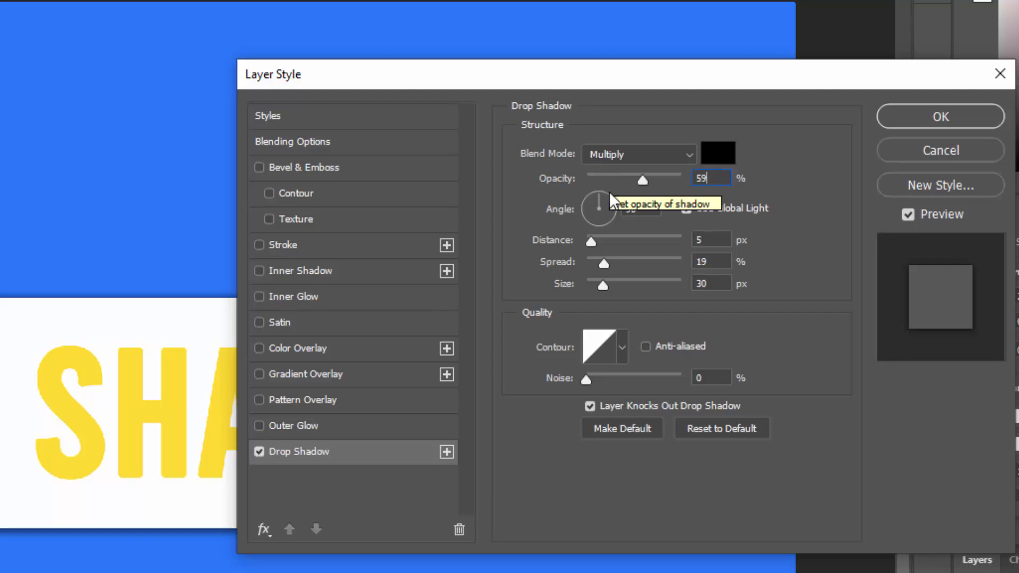
pyautogui.click(638, 207)
pyautogui.write('1')
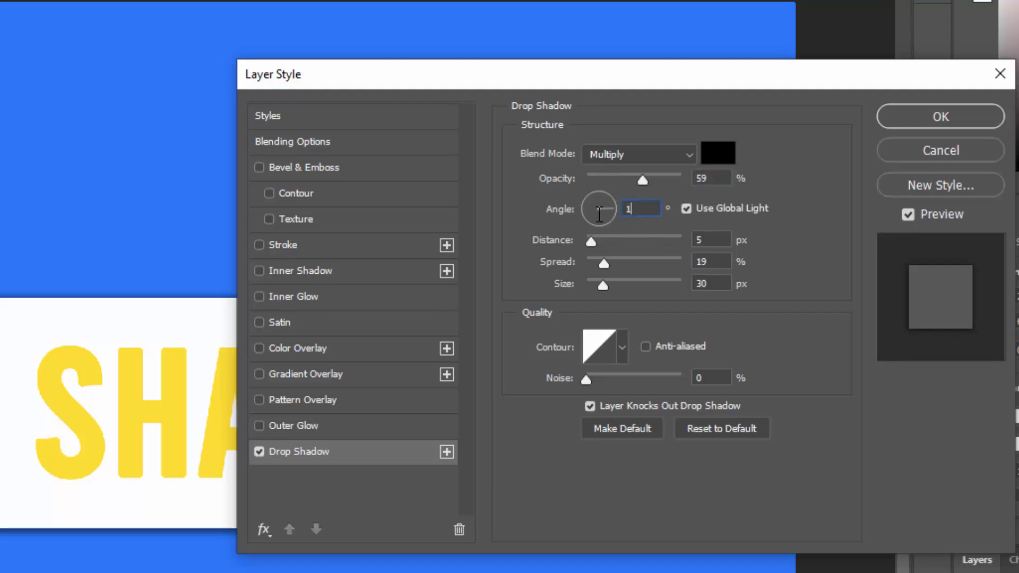
pyautogui.write('27')
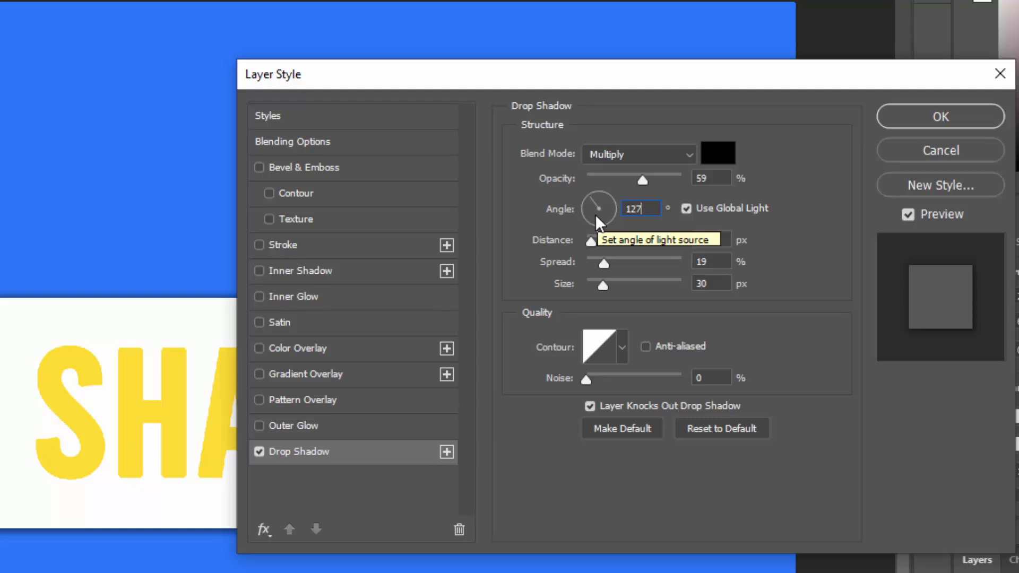
pyautogui.click(686, 208)
pyautogui.click(700, 239)
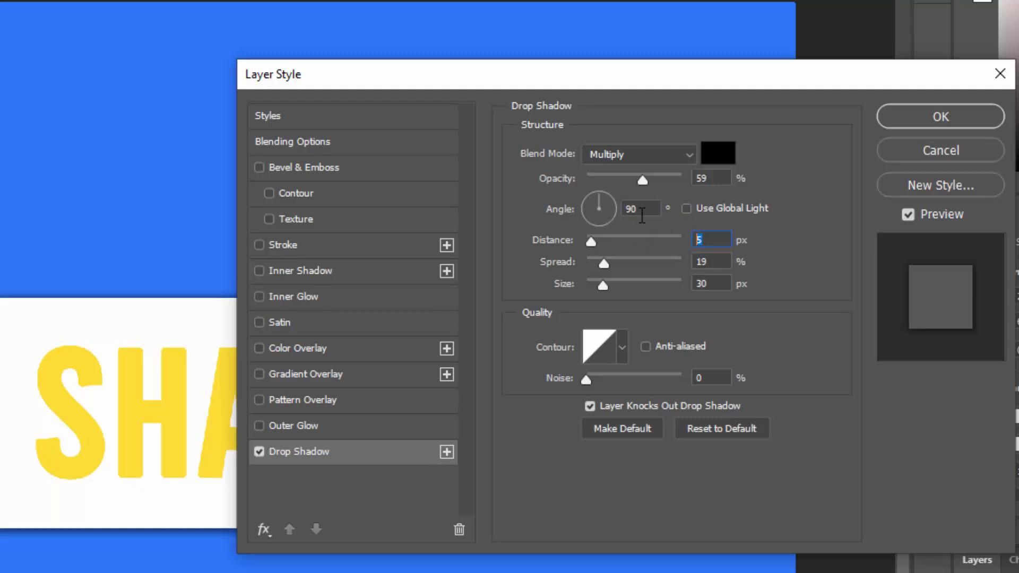
pyautogui.click(640, 208)
pyautogui.write('127')
# Step: Set the shadow's distance to 16 px, spread to 0% and size to 27 px, and apply the layer style
pyautogui.write('16')
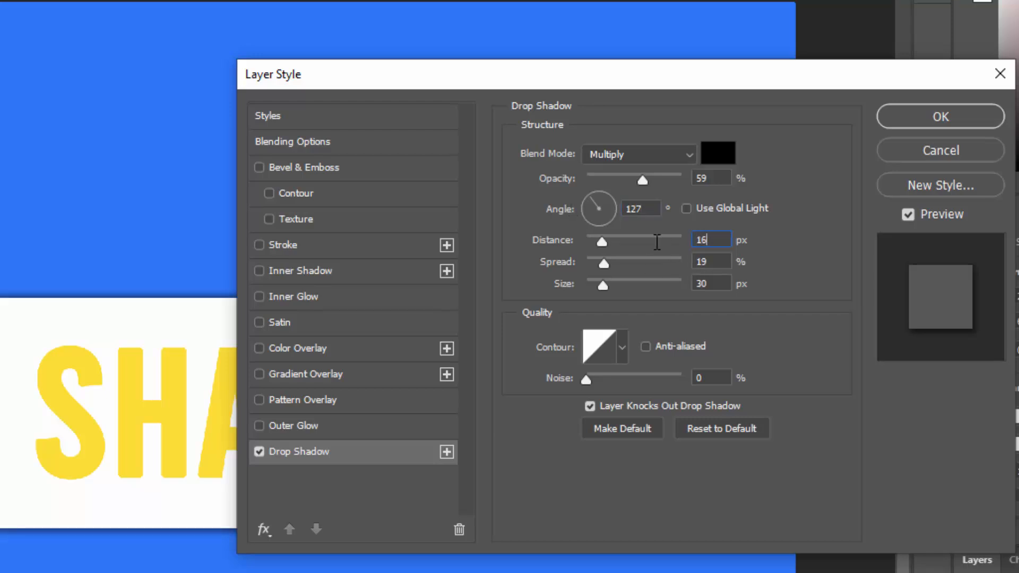
pyautogui.click(718, 260)
pyautogui.write('0')
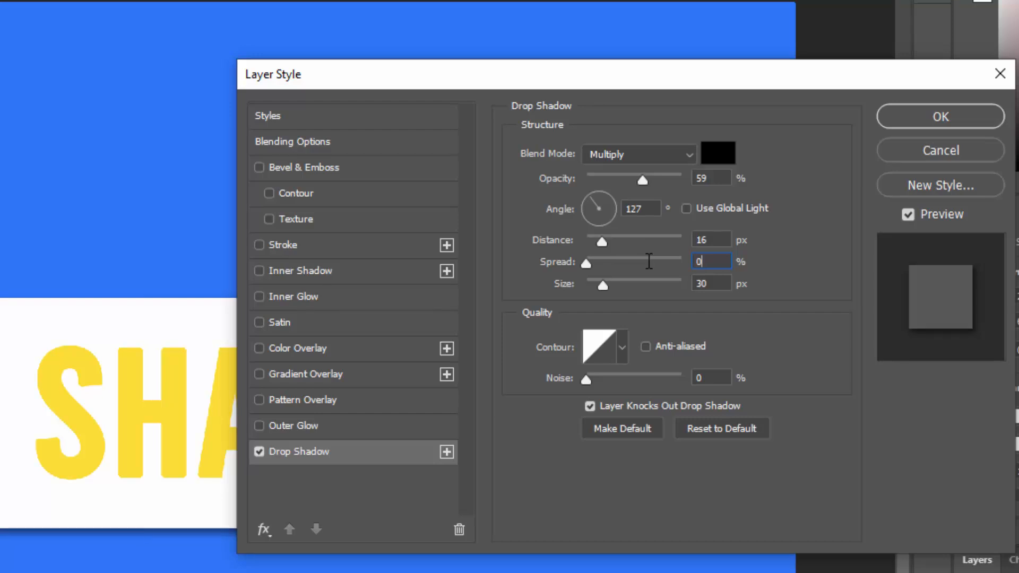
pyautogui.press('Tab')
pyautogui.write('27')
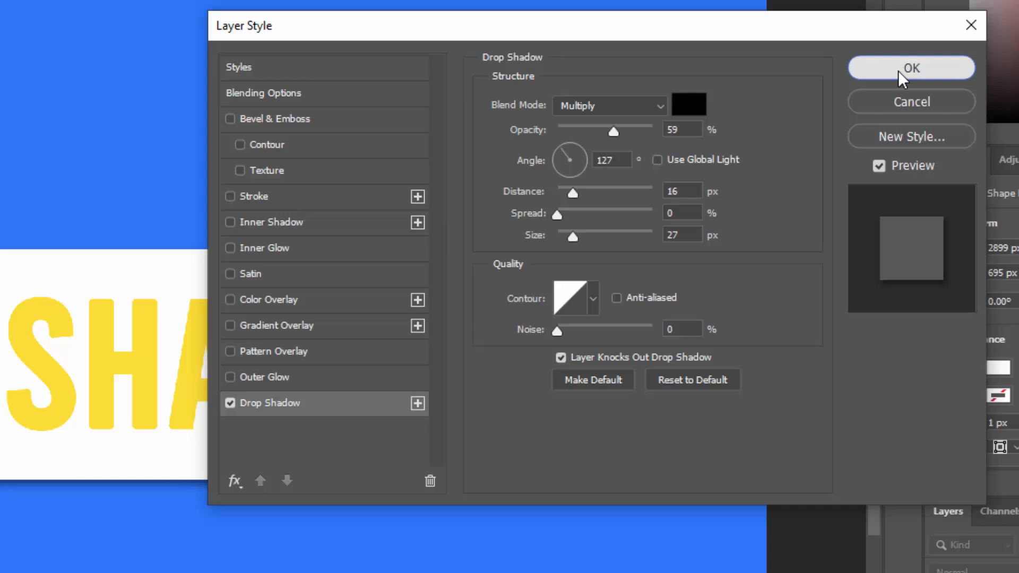
pyautogui.click(940, 117)
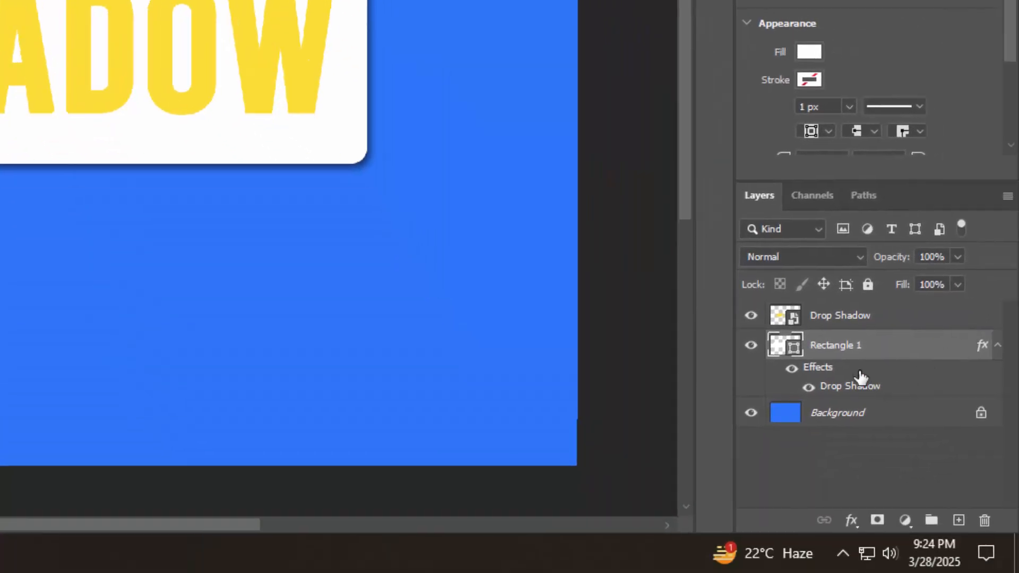
# Step: Convert the rectangle's drop shadow effect into a separate layer
pyautogui.rightClick(839, 397)
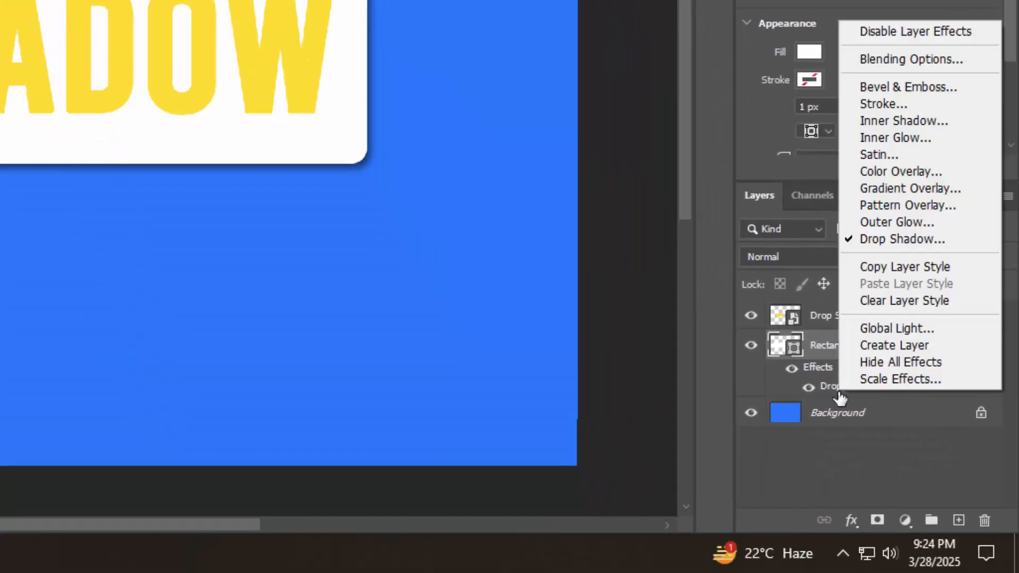
pyautogui.click(877, 347)
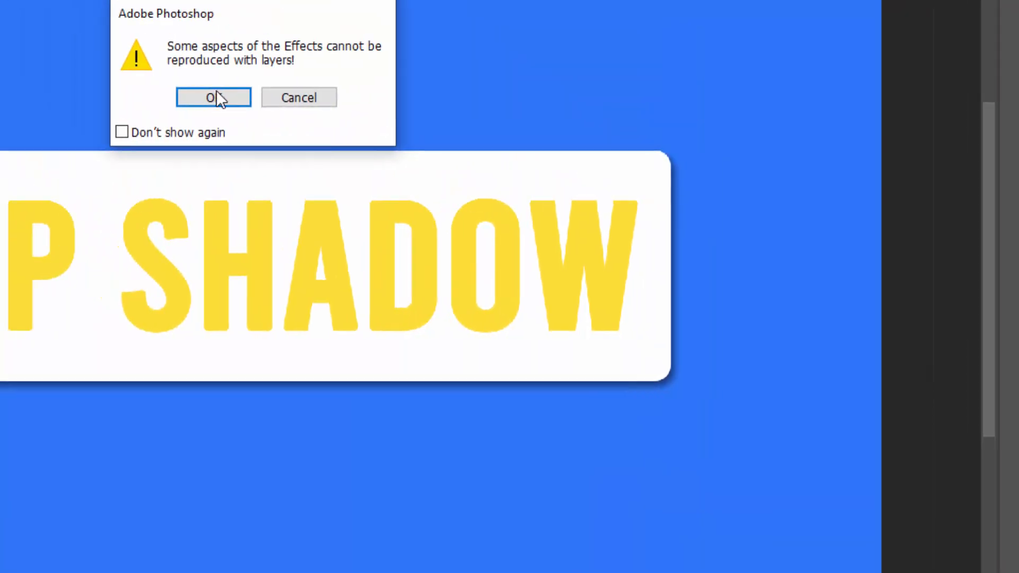
pyautogui.click(214, 97)
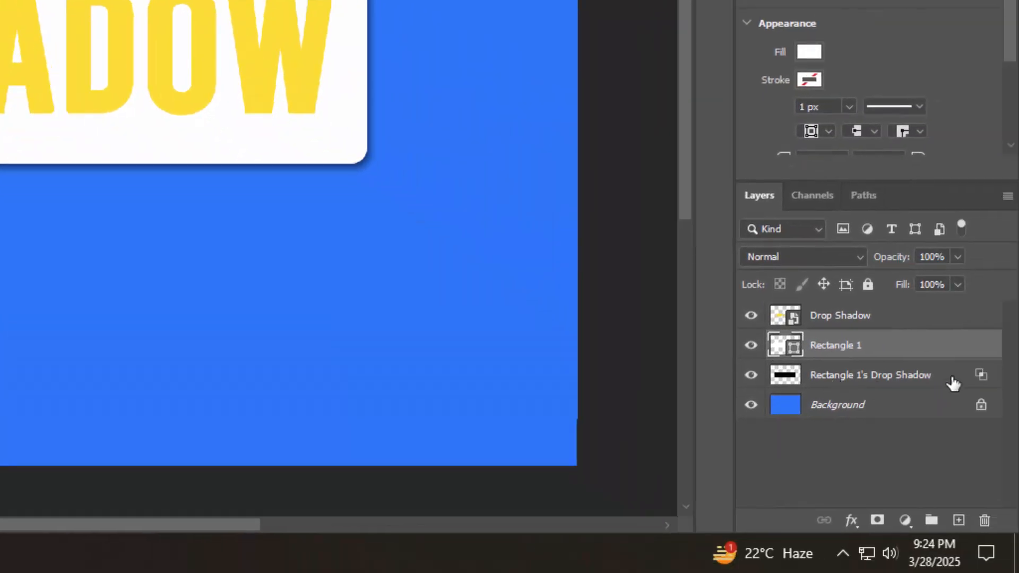
# Step: Warp the separated shadow layer, raising the two inner points of its lower edge to the white rectangle's bottom edge
pyautogui.click(953, 383)
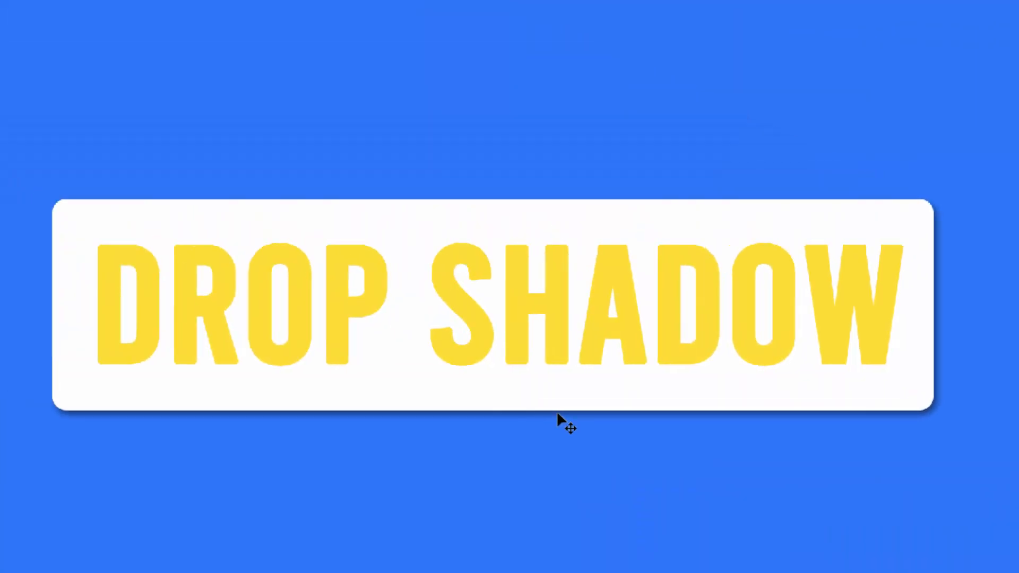
pyautogui.hotkey('ctrl', 't')
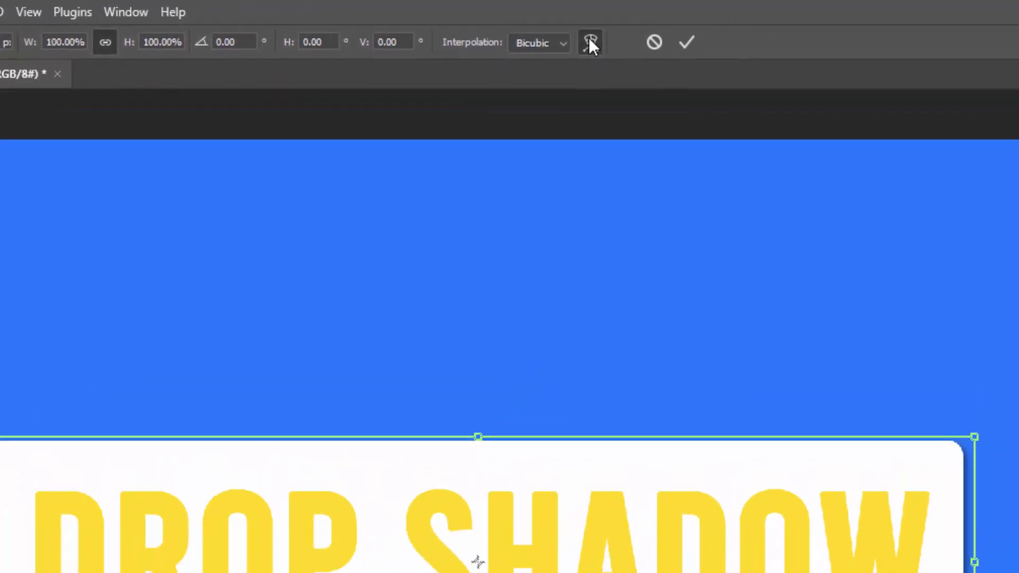
pyautogui.click(691, 32)
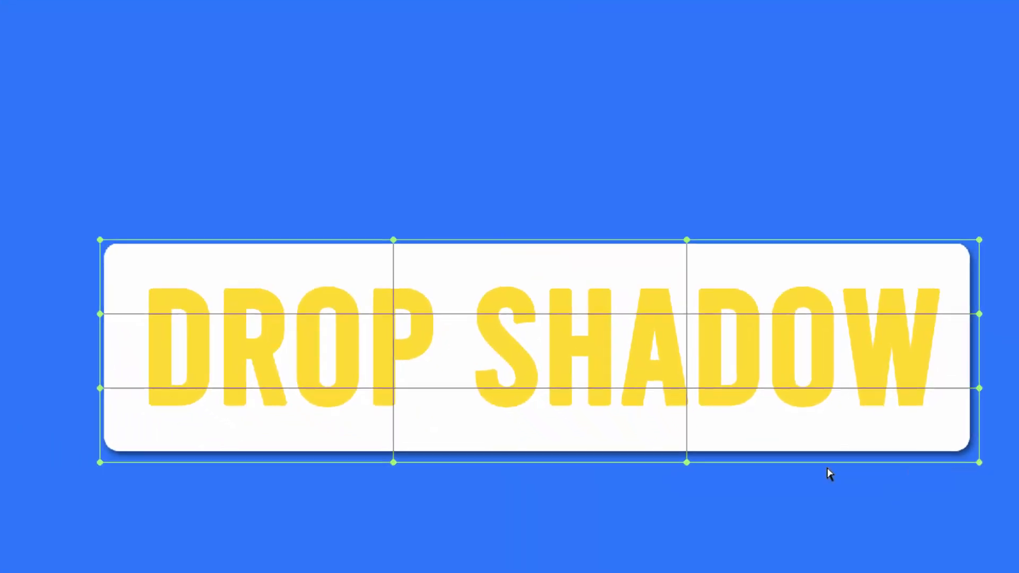
pyautogui.moveTo(670, 440)
pyautogui.mouseDown()
pyautogui.moveTo(671, 469)
pyautogui.moveTo(661, 434)
pyautogui.mouseUp()
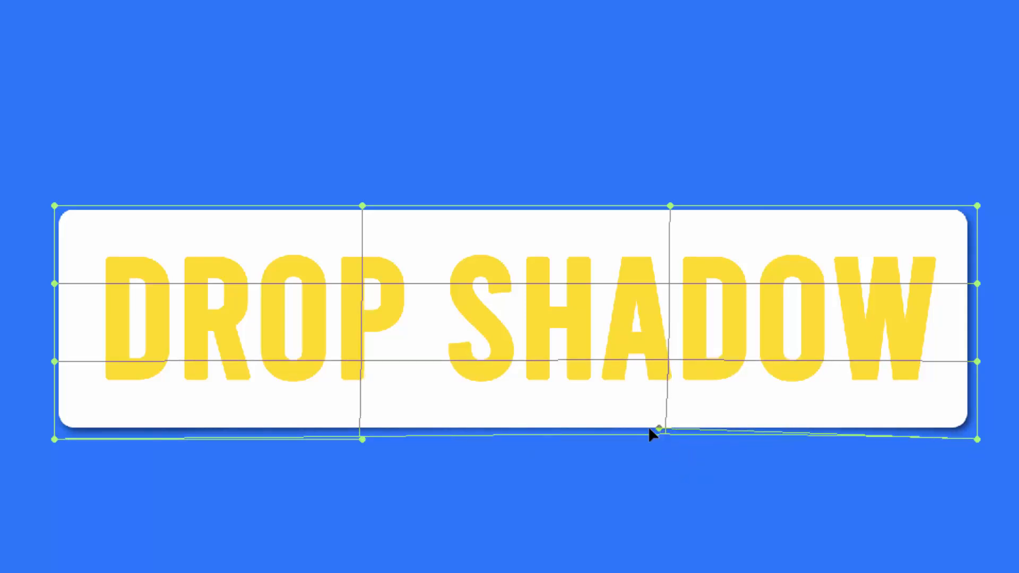
pyautogui.moveTo(363, 441); pyautogui.dragTo(358, 422)
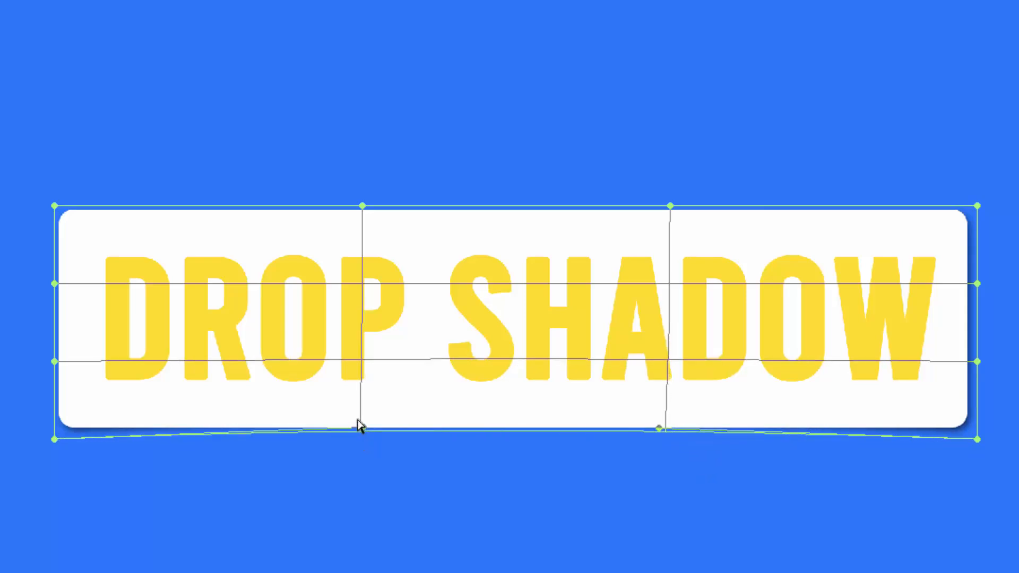
# Step: Pull both lower corners of the shadow warp down below the rectangle and commit the transformation
pyautogui.moveTo(54, 439); pyautogui.dragTo(51, 482)
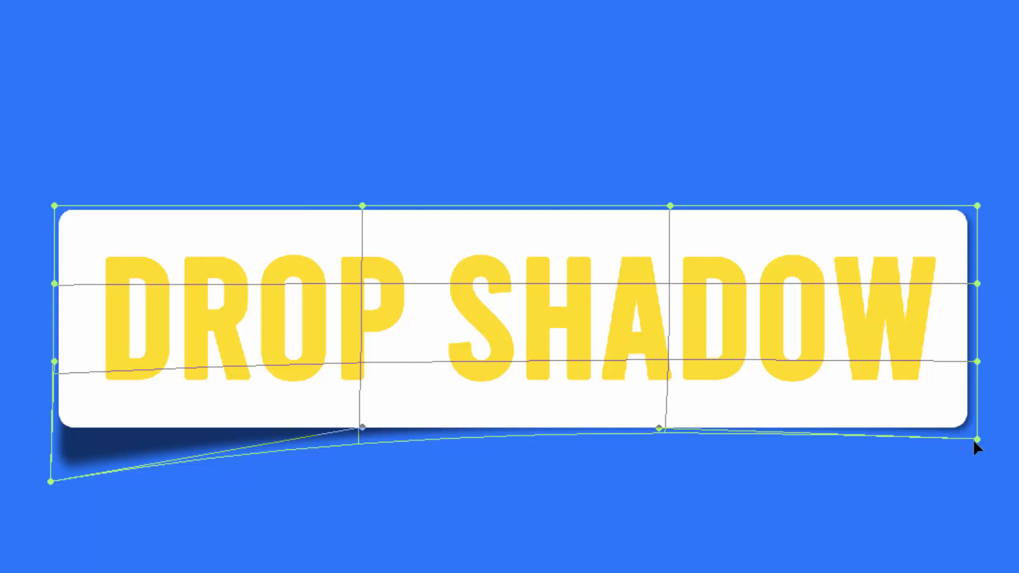
pyautogui.moveTo(975, 440); pyautogui.dragTo(970, 482)
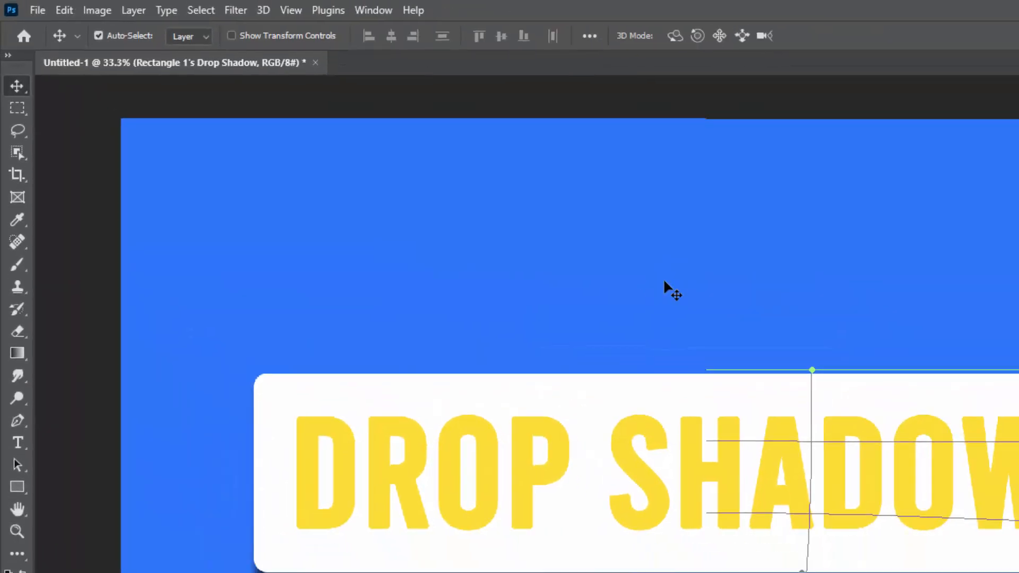
pyautogui.press('Return')
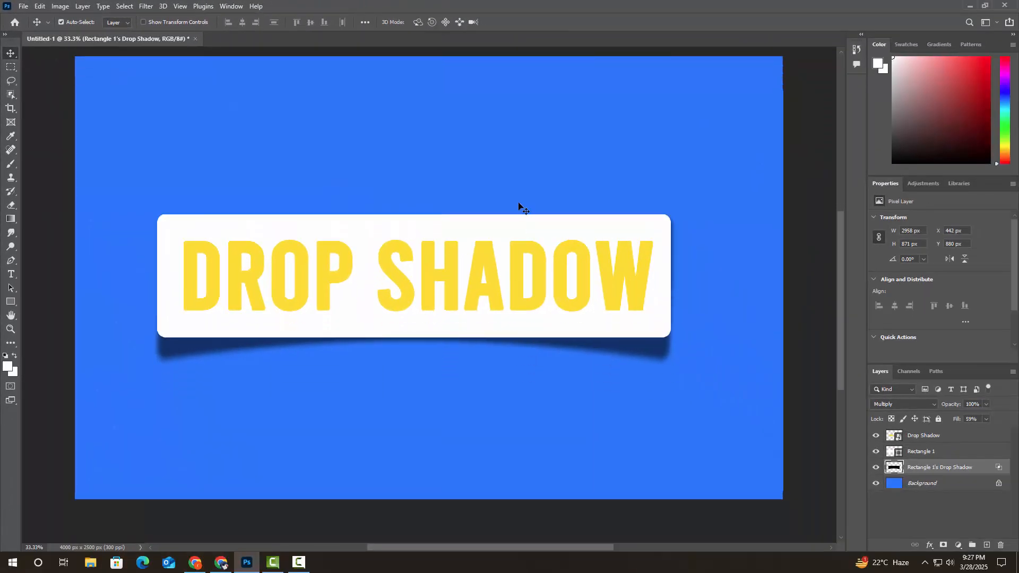
# Step: Open the contents of the "Drop Shadow" smart object for editing
pyautogui.scroll(1, 520, 216)
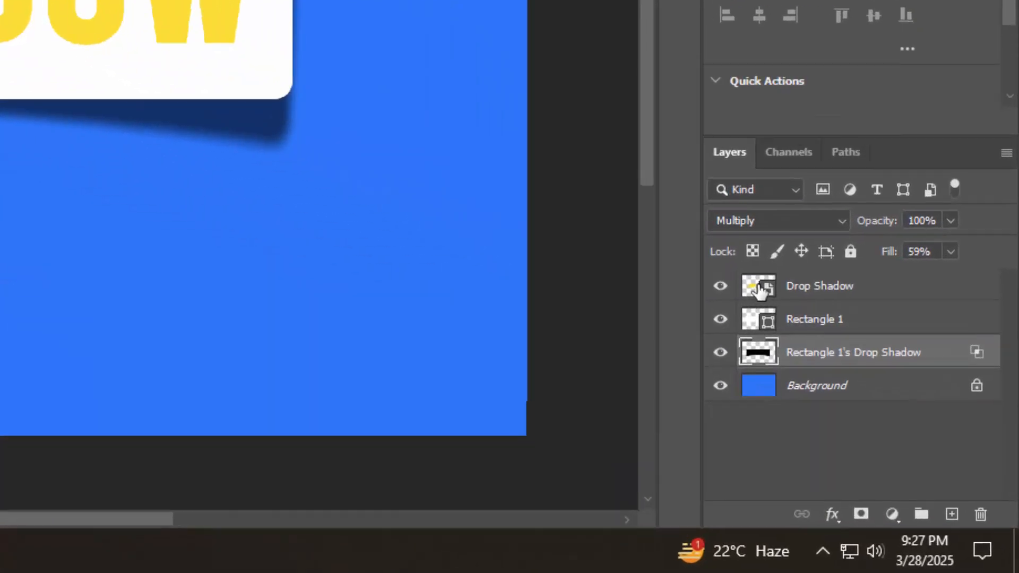
pyautogui.click(895, 437)
pyautogui.doubleClick(759, 289)
pyautogui.click(421, 213)
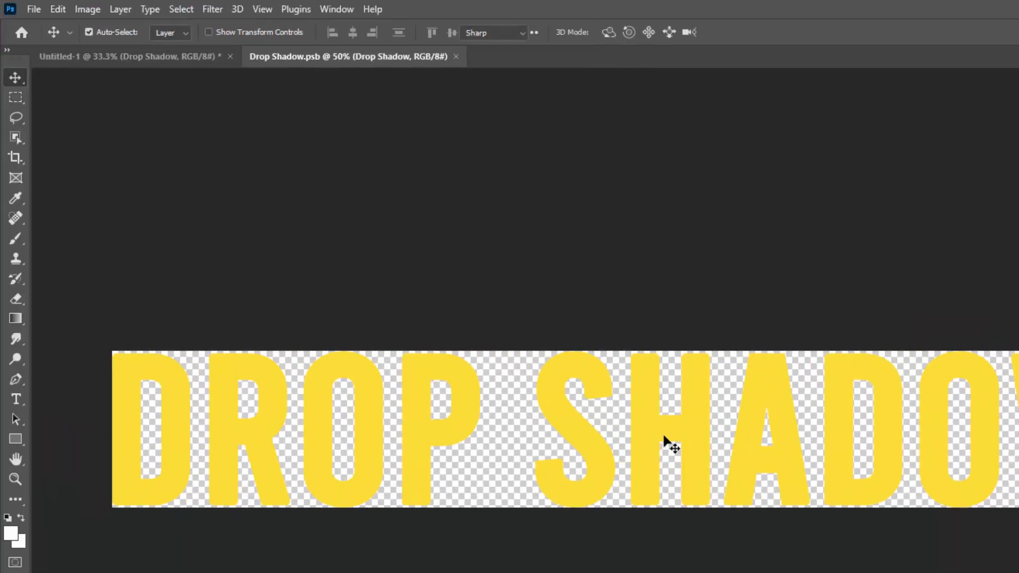
# Step: Change the colour of the "Drop Shadow" text to black 000000 and commit the text edit
pyautogui.doubleClick(663, 446)
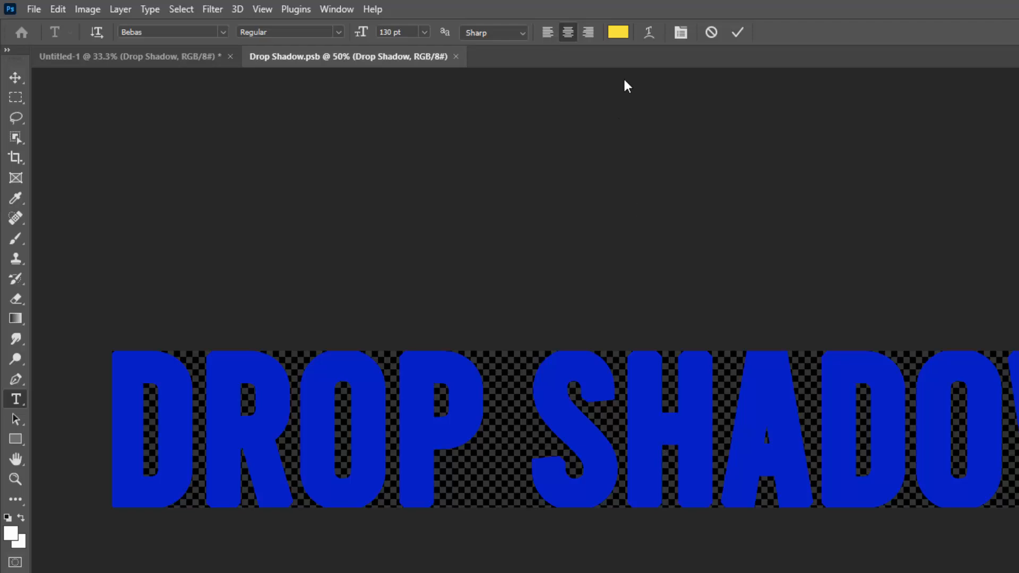
pyautogui.click(617, 32)
pyautogui.moveTo(681, 371); pyautogui.dragTo(735, 385)
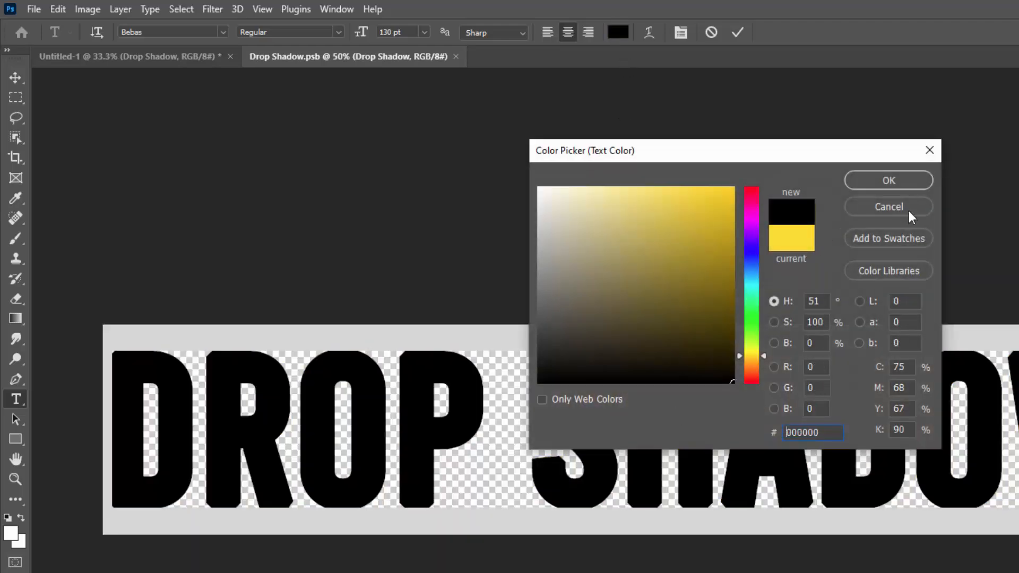
pyautogui.click(904, 178)
pyautogui.click(737, 32)
# Step: Close the Drop Shadow.psb document and save its changes
pyautogui.press('v')
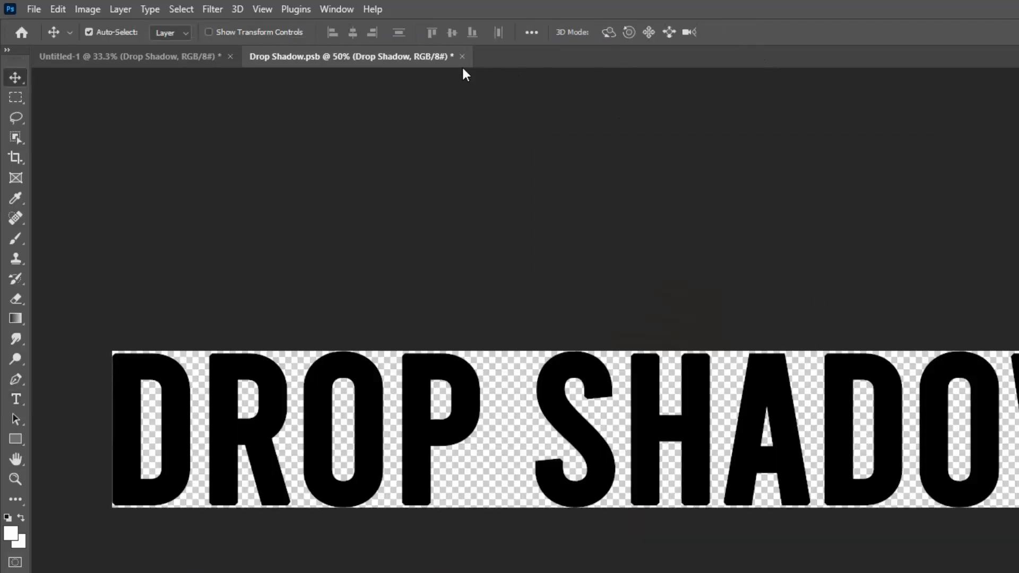
pyautogui.click(462, 57)
pyautogui.click(622, 293)
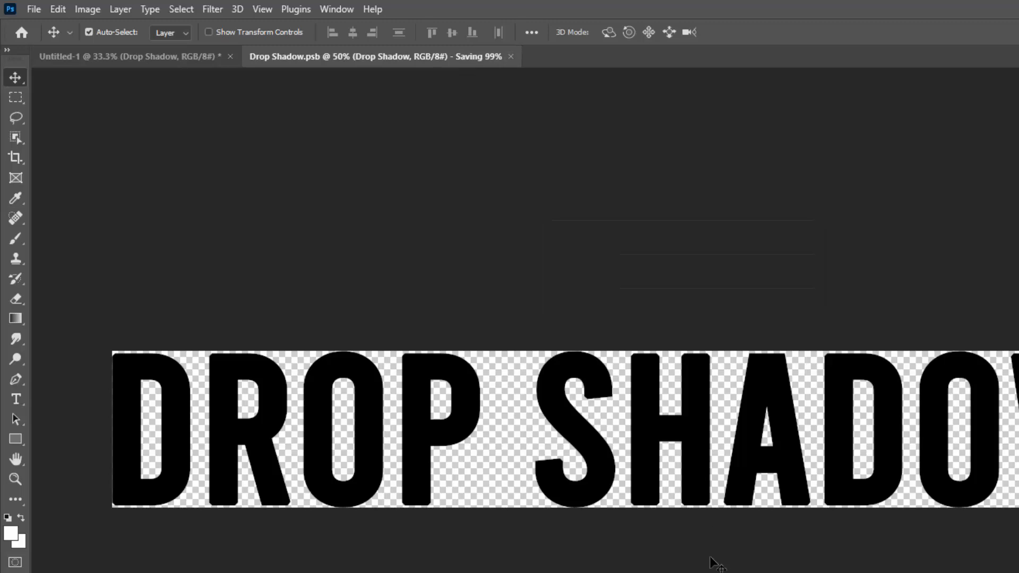